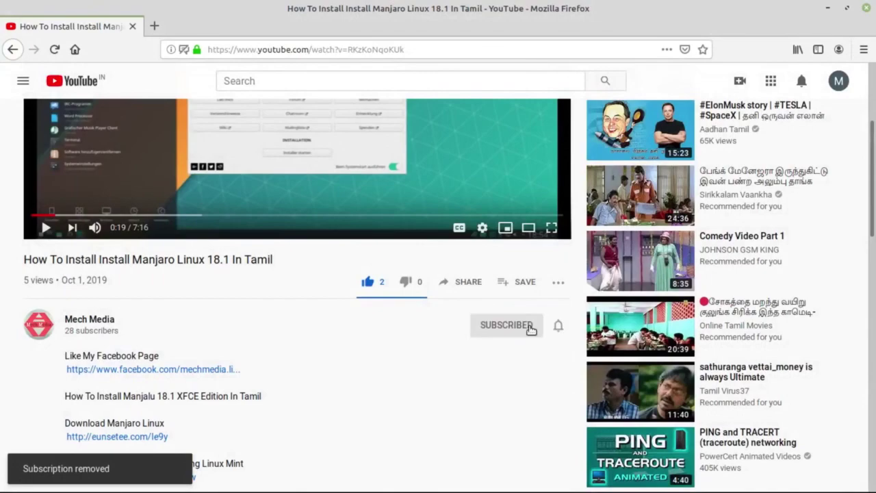
Turn on all notifications for the Mech Media YouTube channel and like the Mech Media Facebook page.
left_click(560, 328)
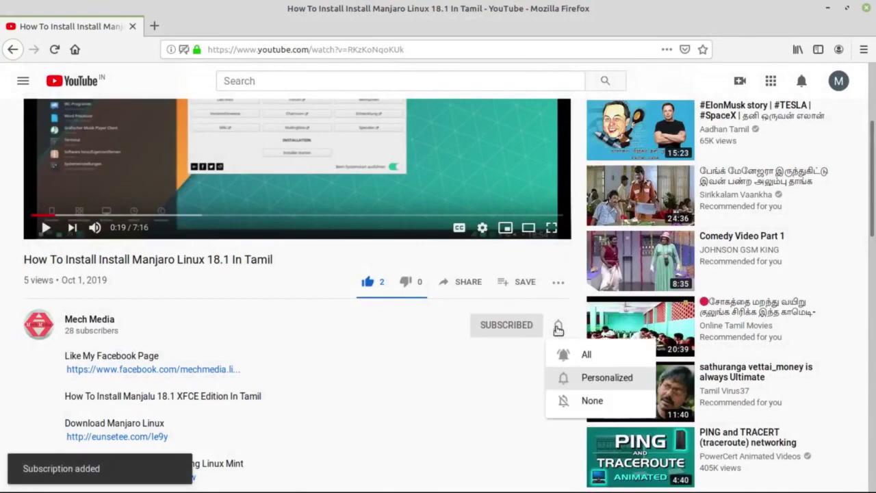
left_click(586, 354)
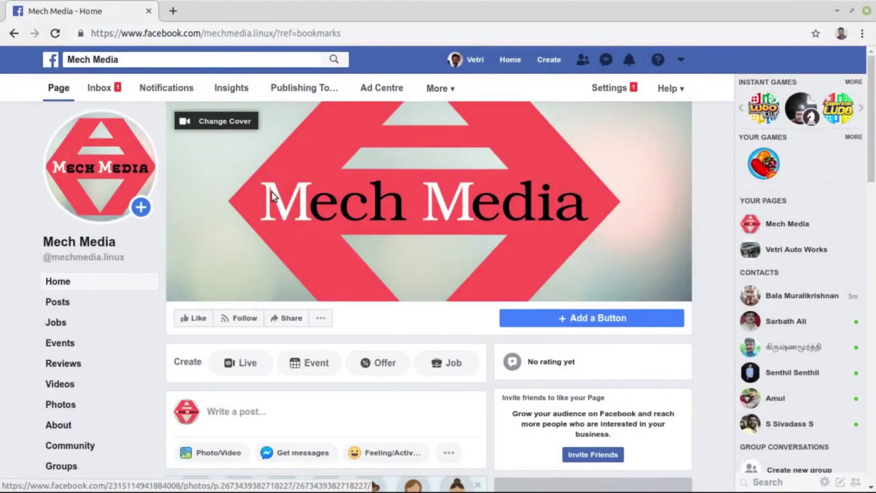
left_click(195, 318)
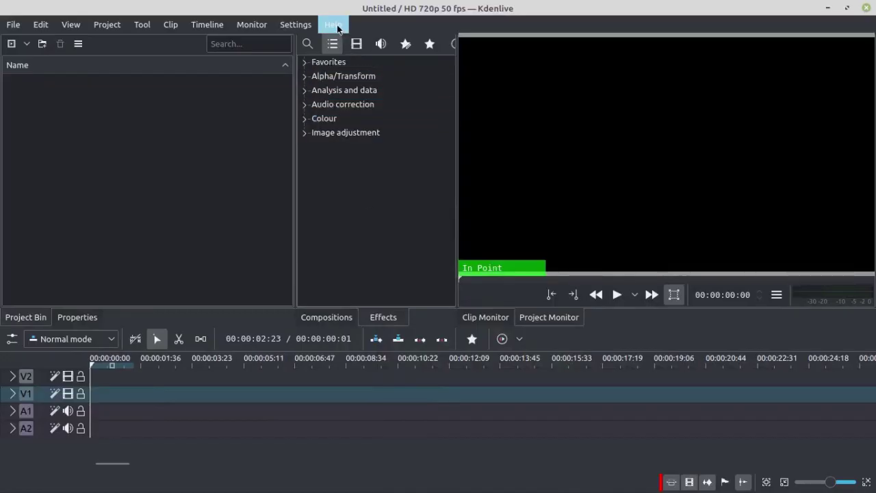
Switch to Kdenlive and check its version number in the About information.
left_click(335, 26)
left_click(369, 164)
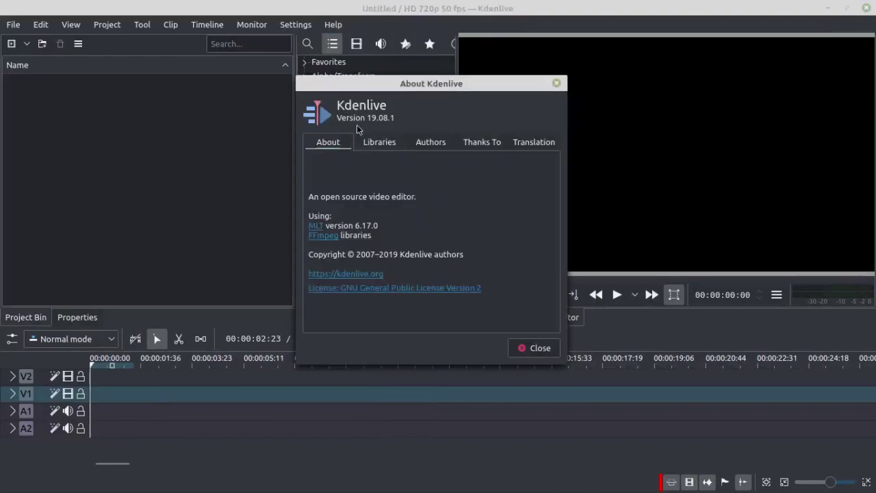
left_click_drag(368, 127, 399, 125)
left_click(375, 120)
left_click(385, 115)
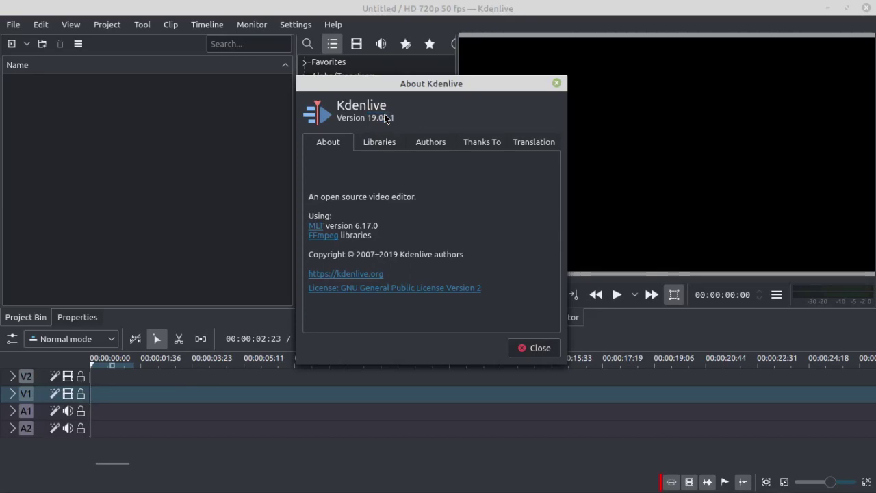
key("Escape")
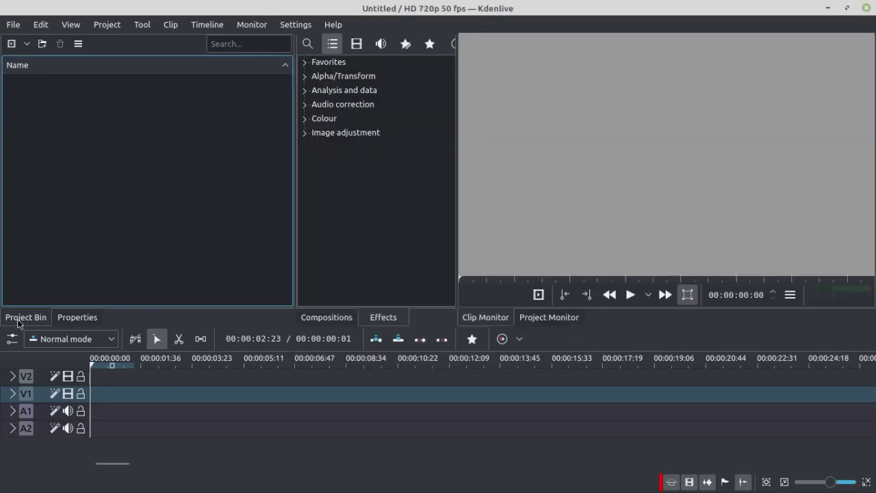
Select the HD 720p 50 fps profile in the project settings and look through the other resolution presets.
left_click(13, 23)
key("Escape")
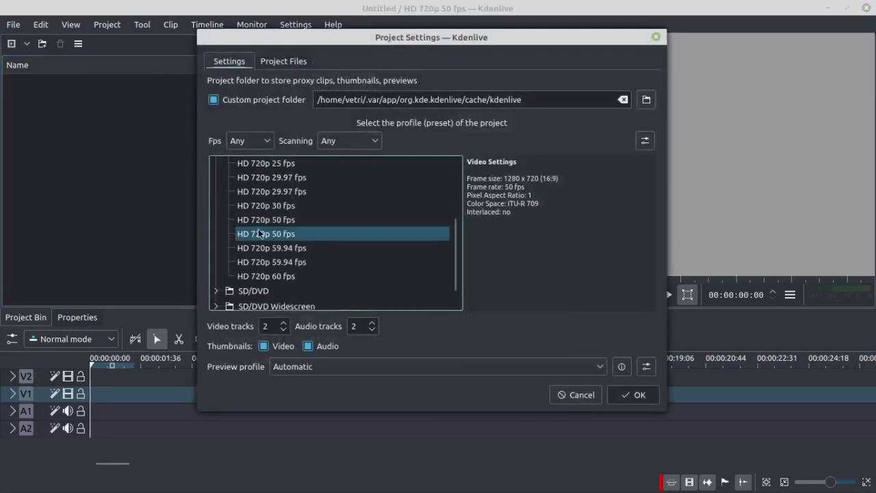
left_click(275, 236)
scroll(273, 240, "up", 3)
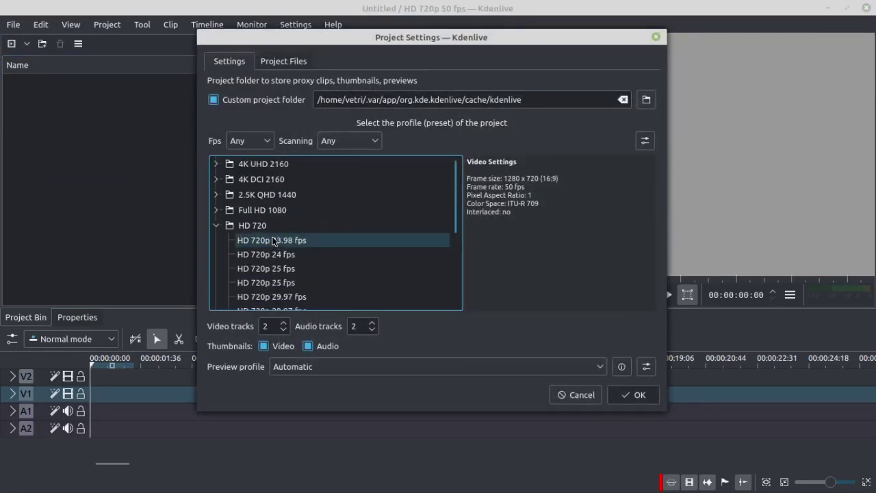
scroll(273, 239, "down", 3)
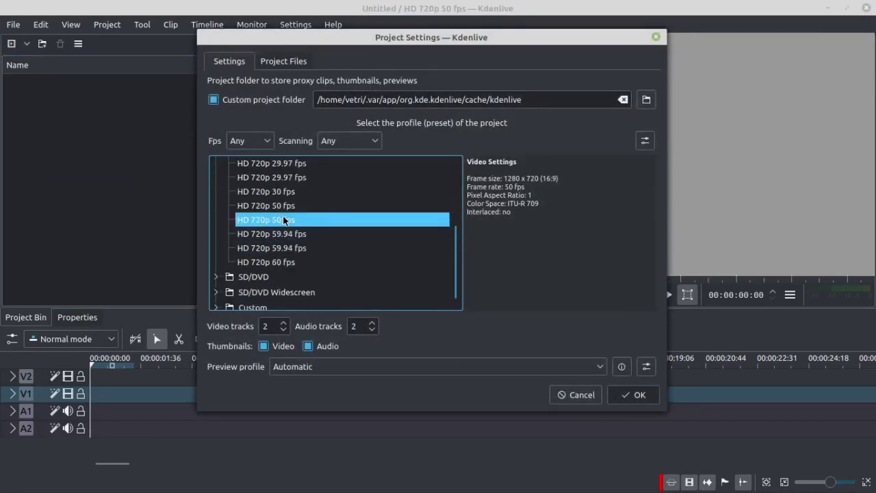
scroll(283, 219, "up", 3)
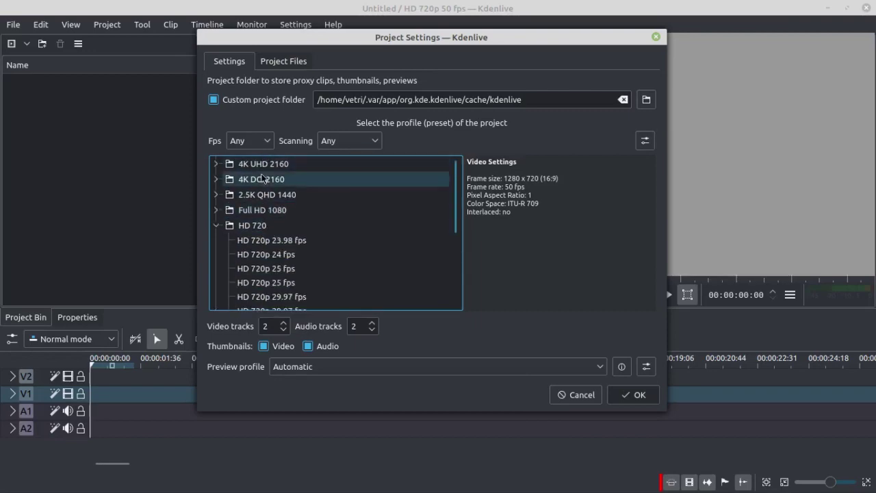
Set the custom project folder to My Works/Kdenlive/New Folder in the home directory and apply the project settings.
left_click(646, 99)
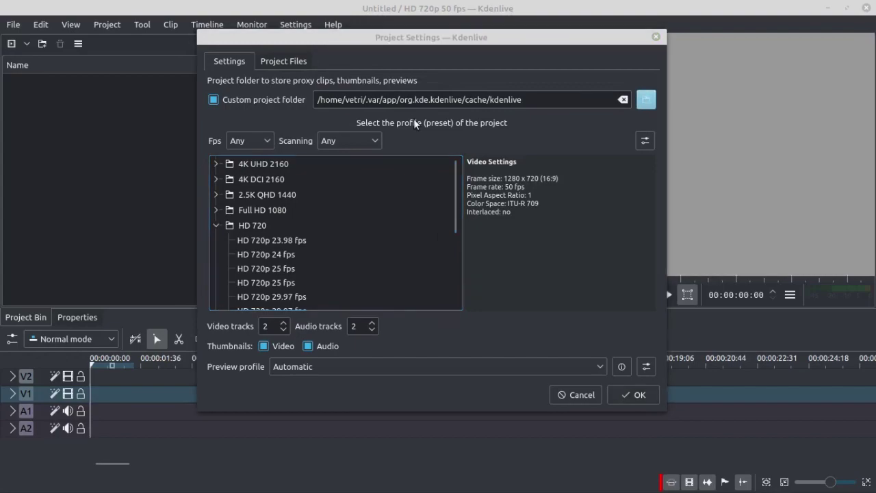
key("Escape")
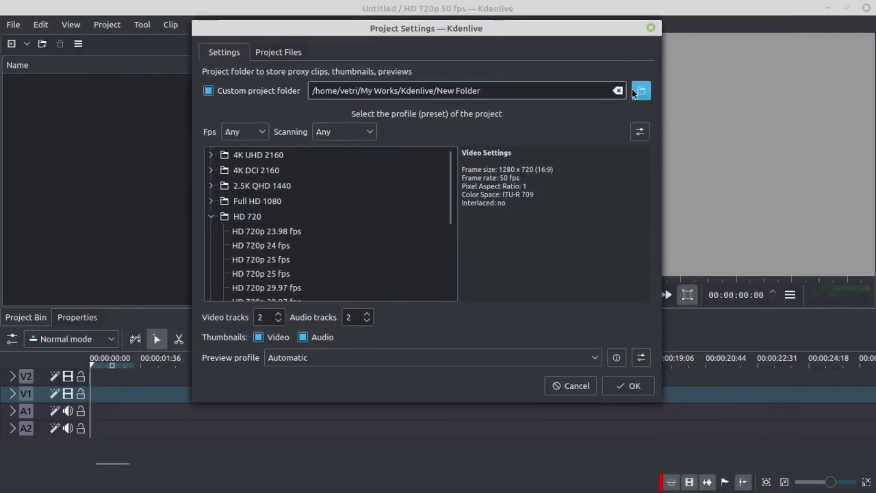
left_click(629, 386)
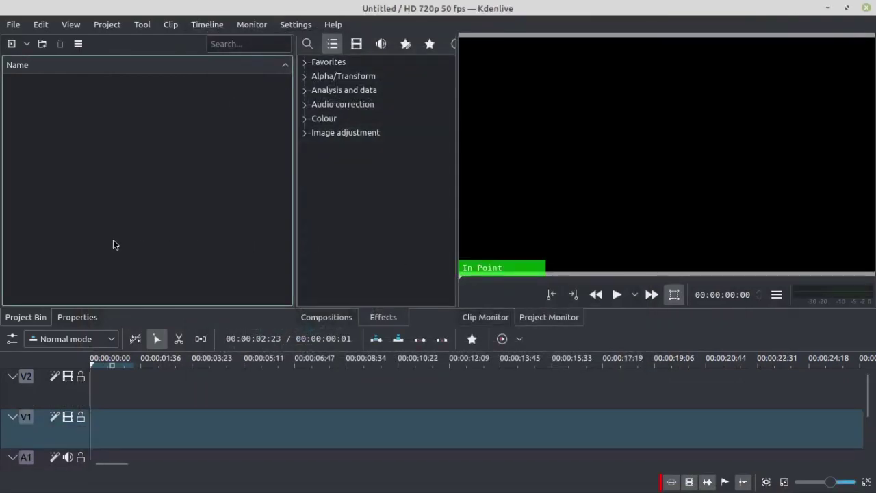
Collapse the timeline tracks V2, V1, A1 and A2.
left_click(13, 377)
left_click(13, 394)
left_click(13, 411)
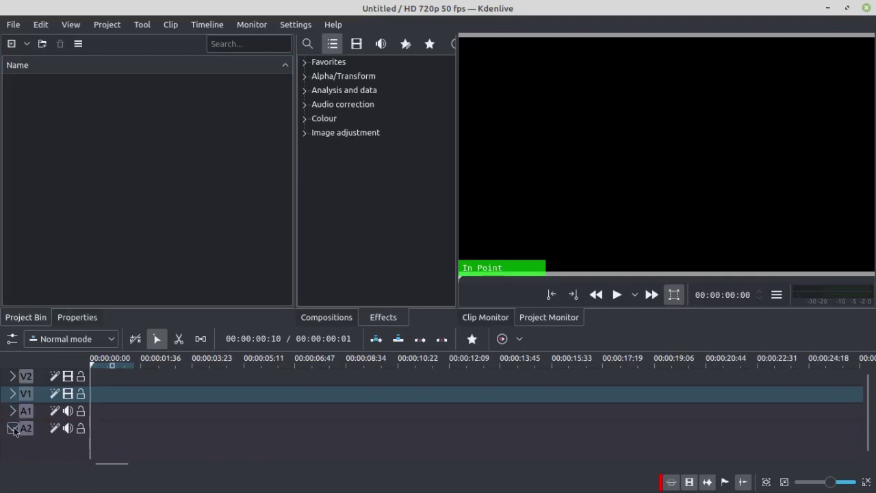
left_click(13, 429)
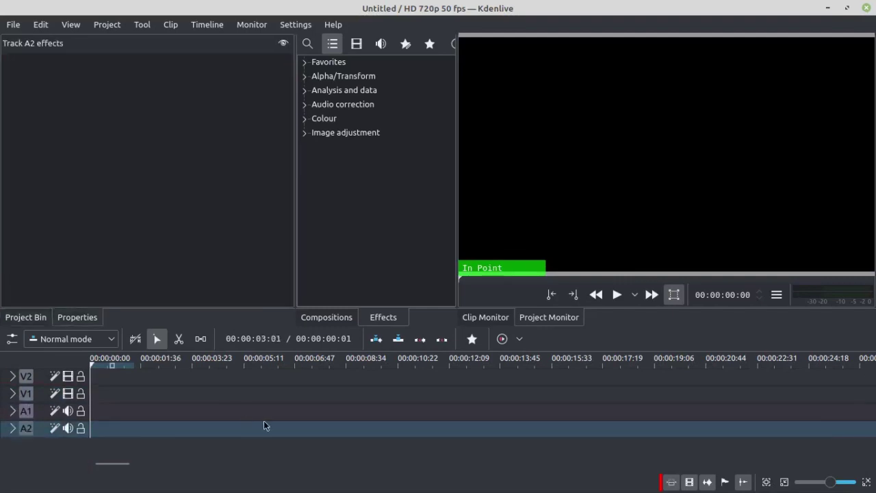
Import Vetri Vel.mp4 from the Videos/Movies folder into the project bin and place it at the start of track V1.
left_click(20, 317)
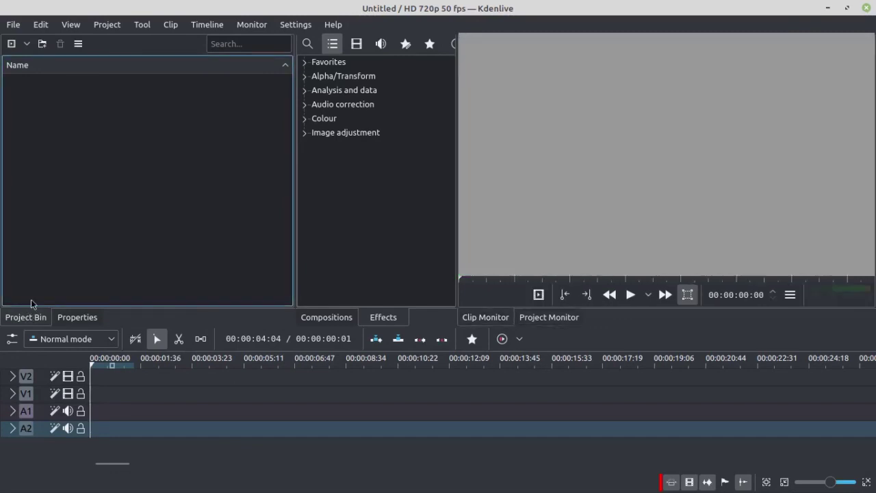
right_click(37, 148)
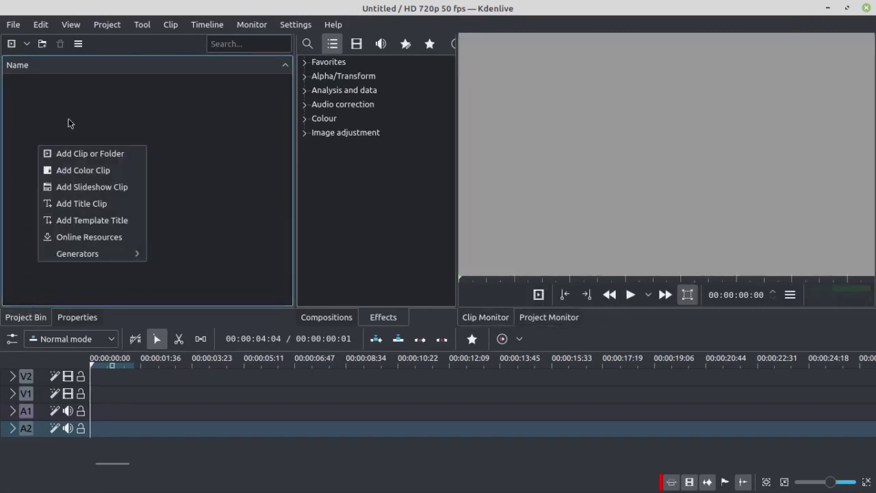
key("super+e")
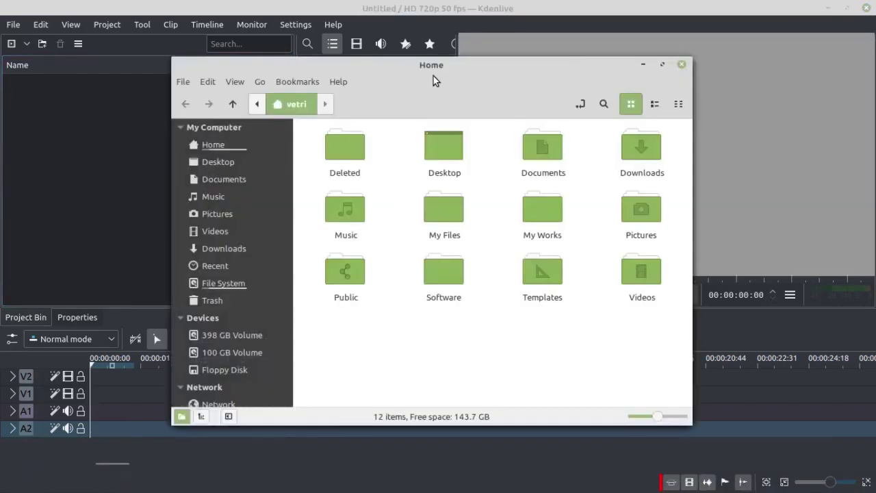
left_click_drag(433, 76, 511, 50)
double_click(712, 240)
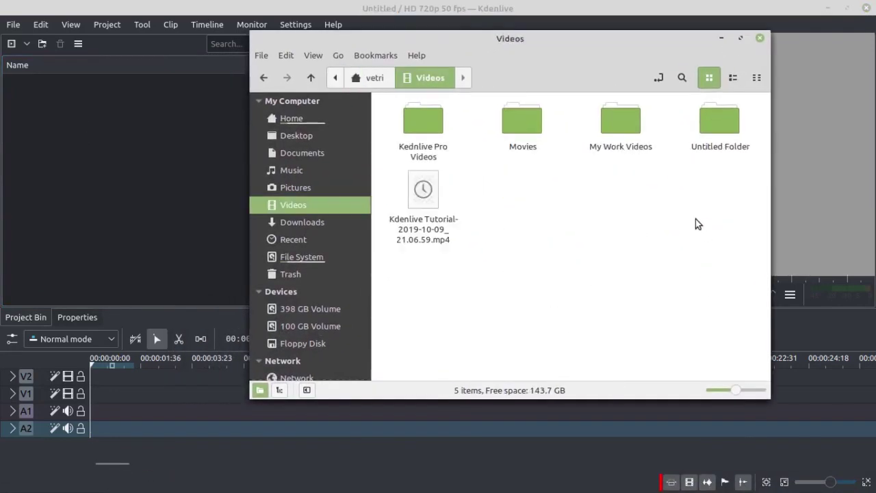
double_click(416, 126)
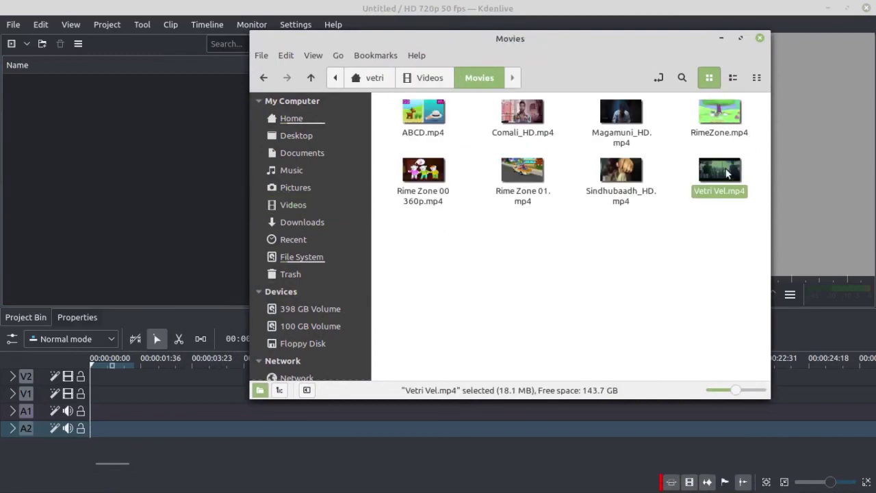
left_click_drag(727, 173, 63, 181)
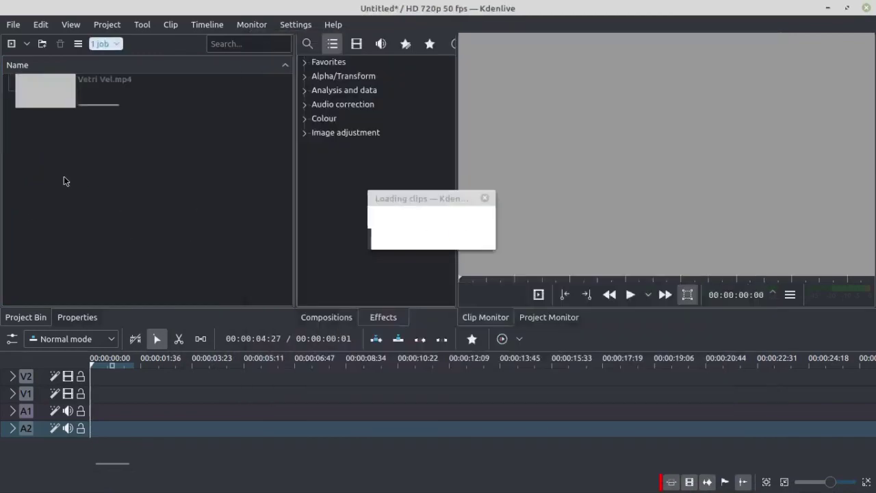
left_click_drag(47, 85, 167, 399)
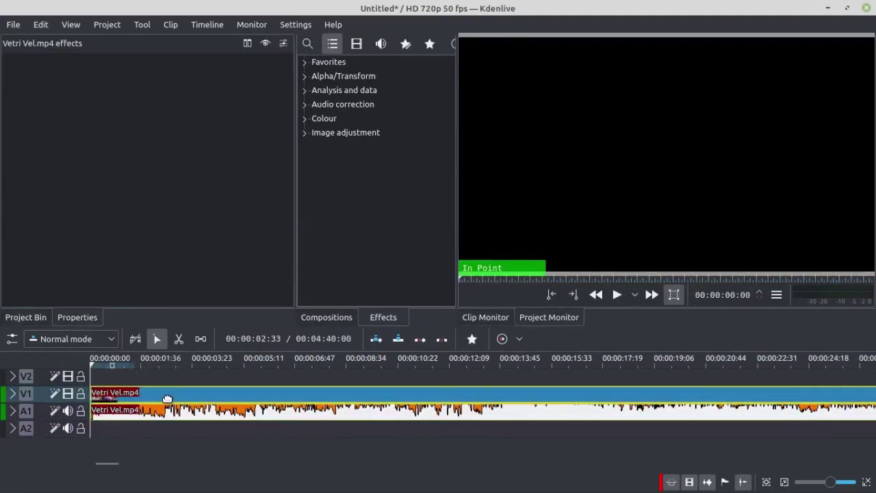
Ungroup the Vetri Vel.mp4 clip and delete its audio part from track A1.
left_click(139, 381)
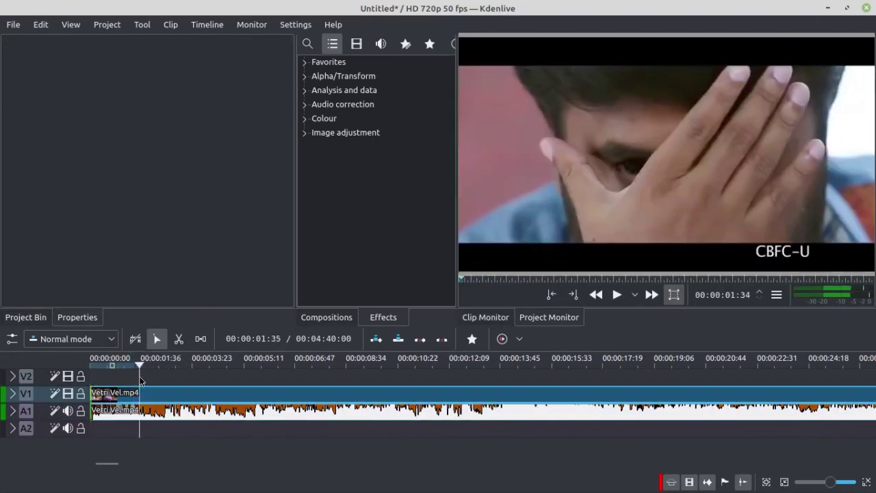
left_click(160, 395)
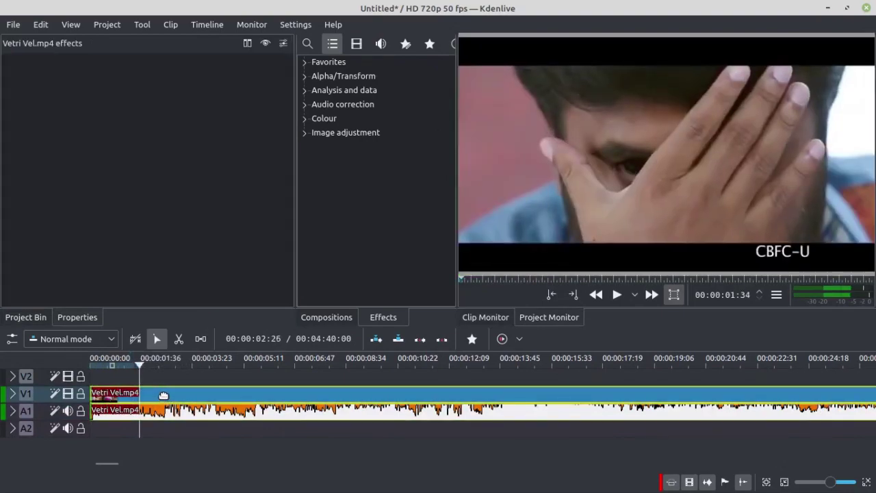
right_click(163, 395)
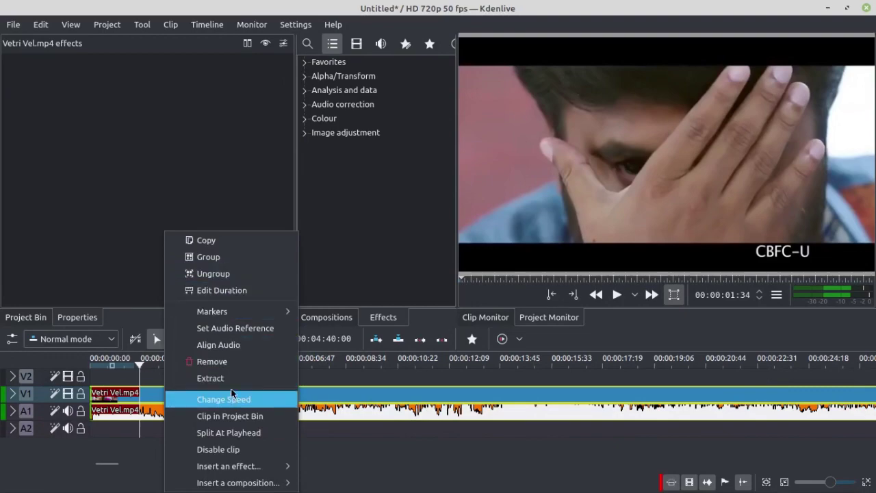
left_click(230, 274)
left_click(158, 411)
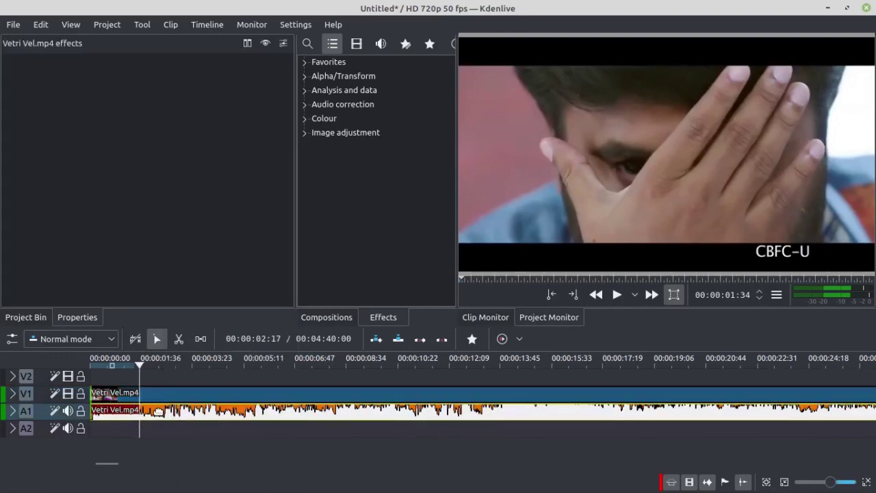
key("Delete")
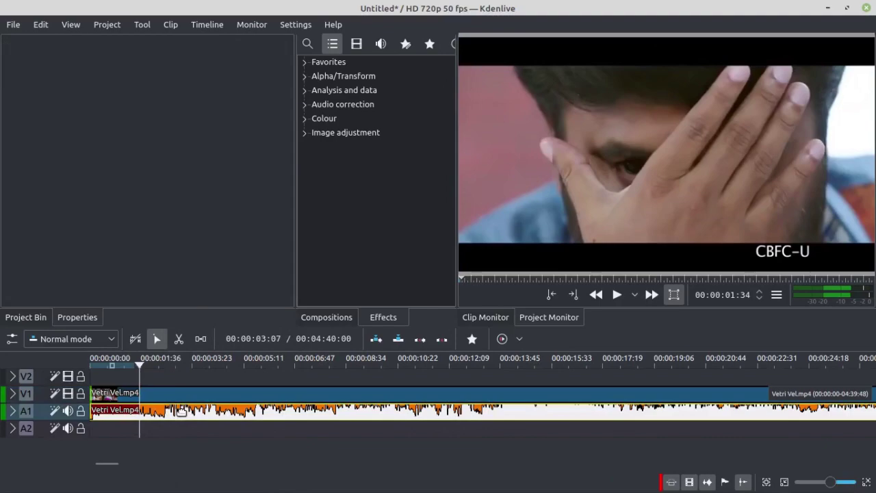
Preview the remaining video clip from its beginning, and move the playhead back to 00:00:00:25.
left_click(147, 390)
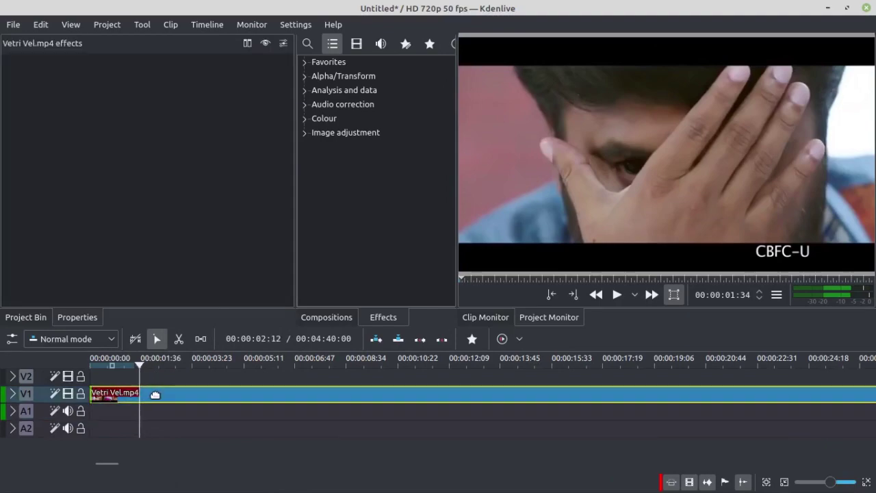
left_click_drag(139, 368, 94, 371)
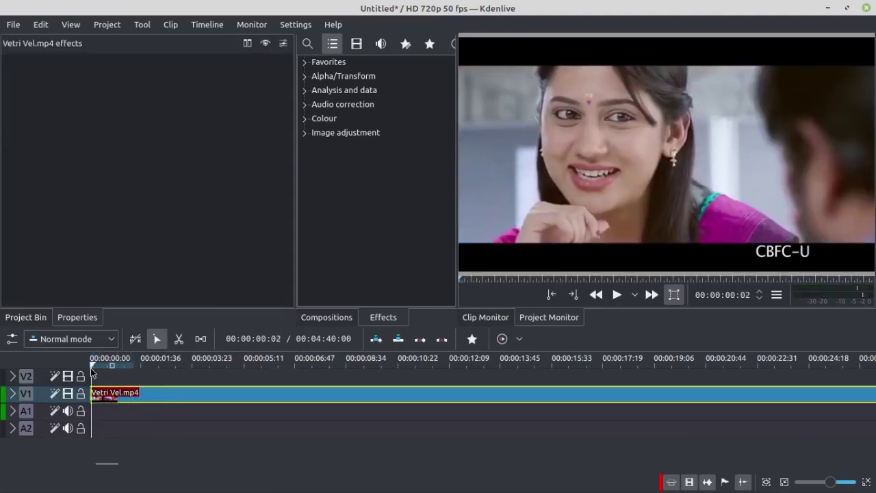
key("space")
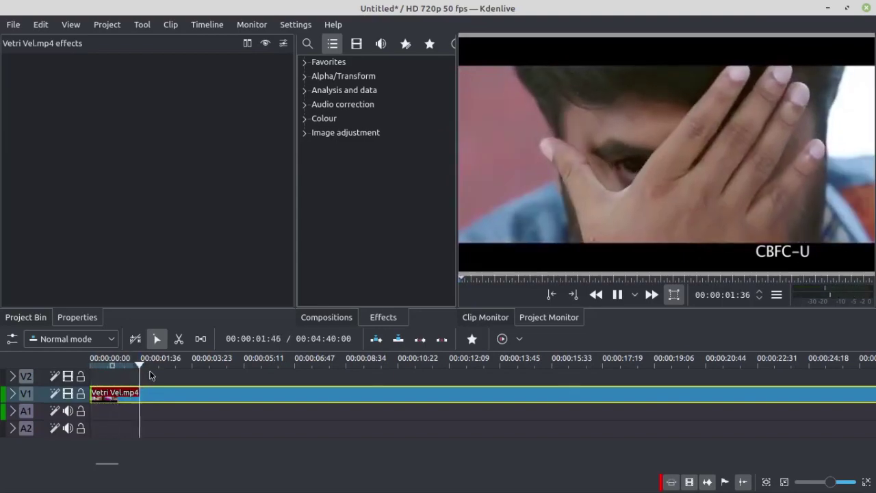
left_click_drag(147, 372, 104, 366)
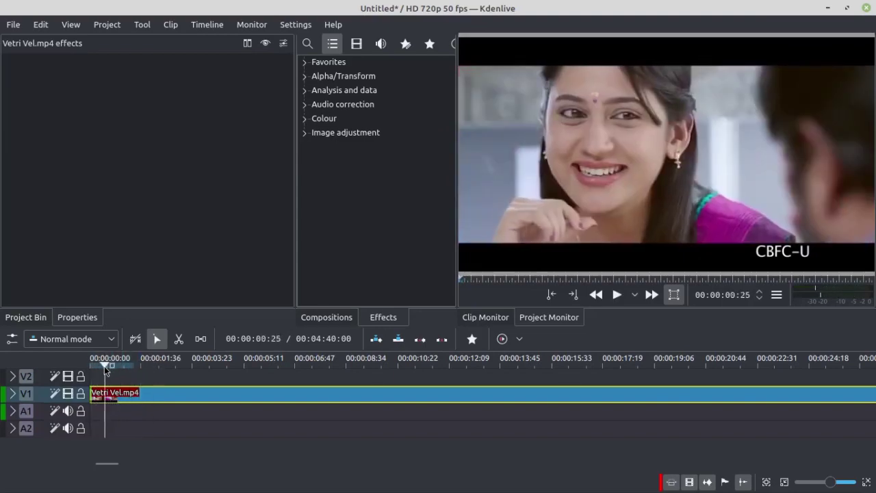
Add a new title clip to the project, opening it for editing.
left_click(24, 316)
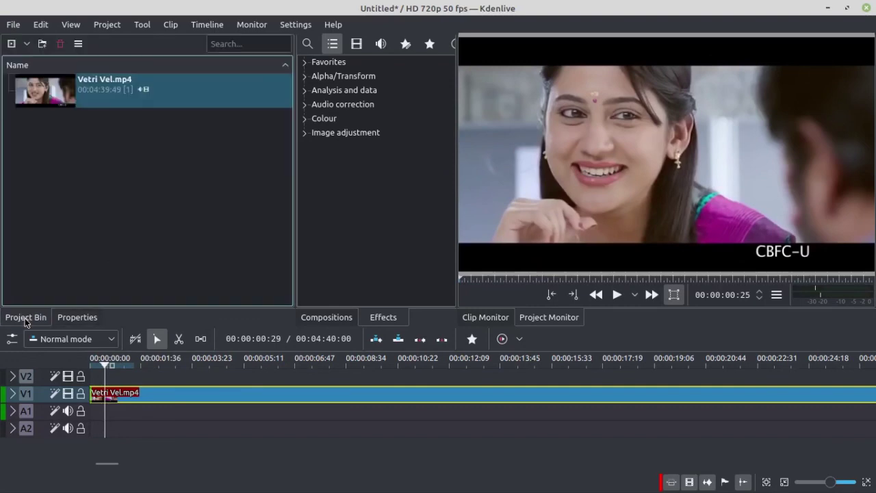
left_click(104, 26)
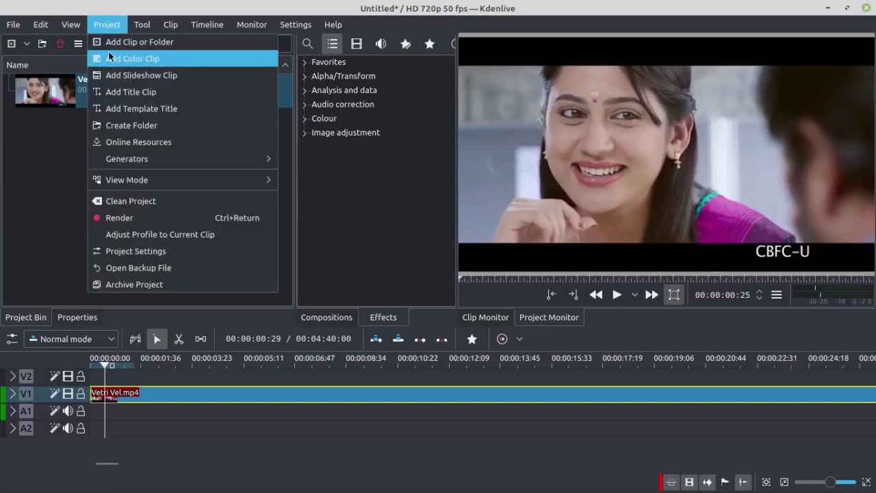
left_click(120, 93)
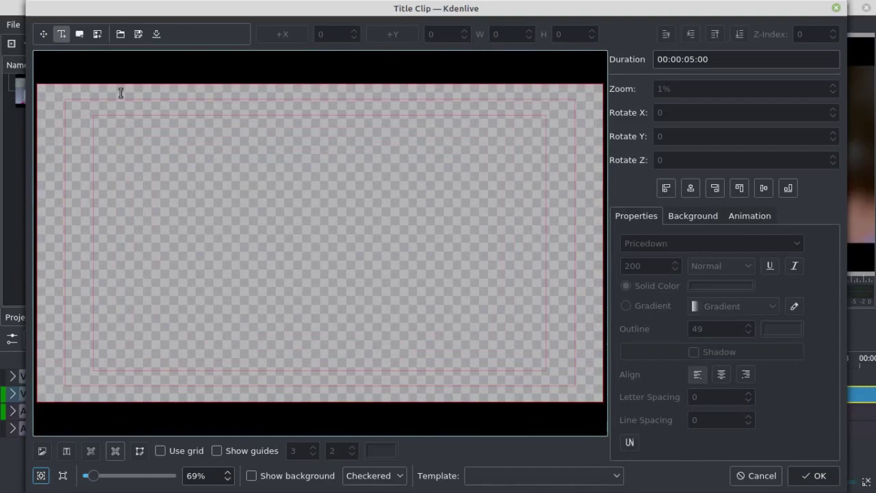
left_click_drag(448, 9, 448, 9)
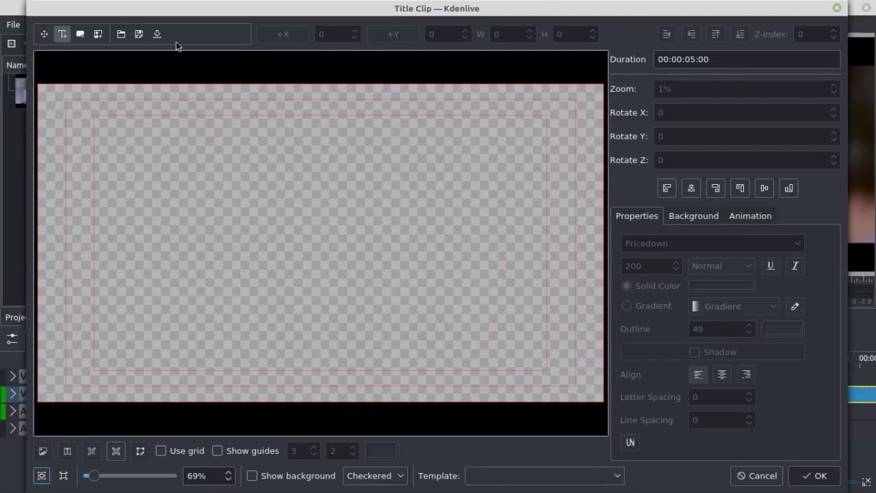
left_click(43, 34)
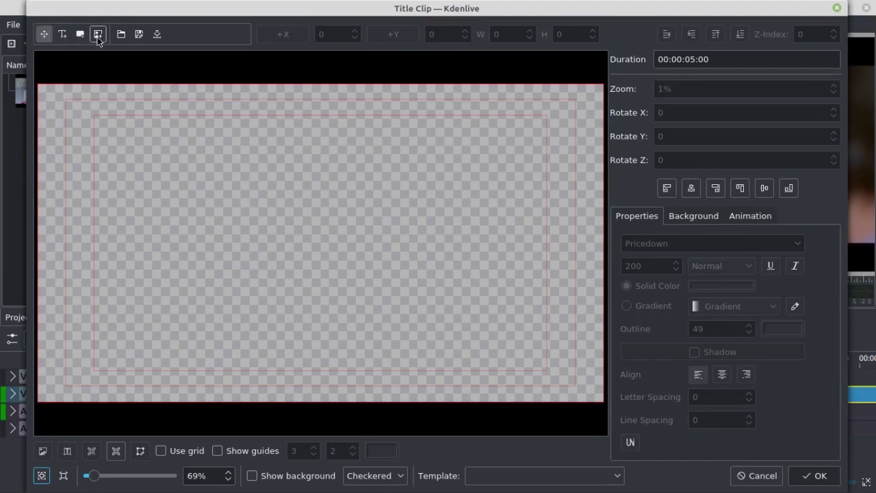
left_click(63, 35)
left_click(80, 35)
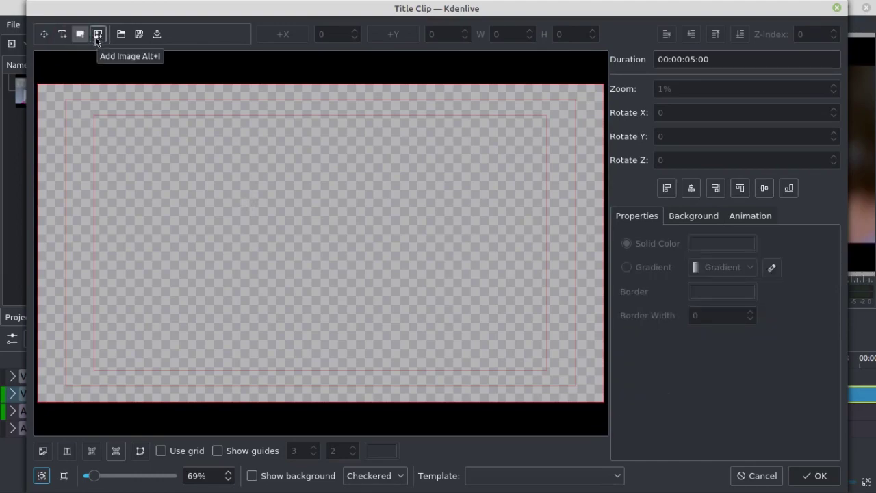
Place a text item left of the centre of the title frame and set its font size to 100.
left_click(62, 35)
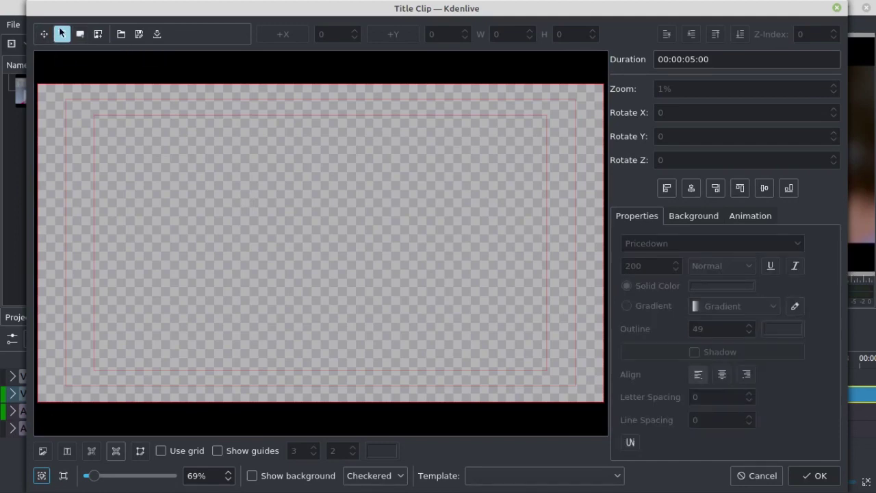
left_click(74, 52)
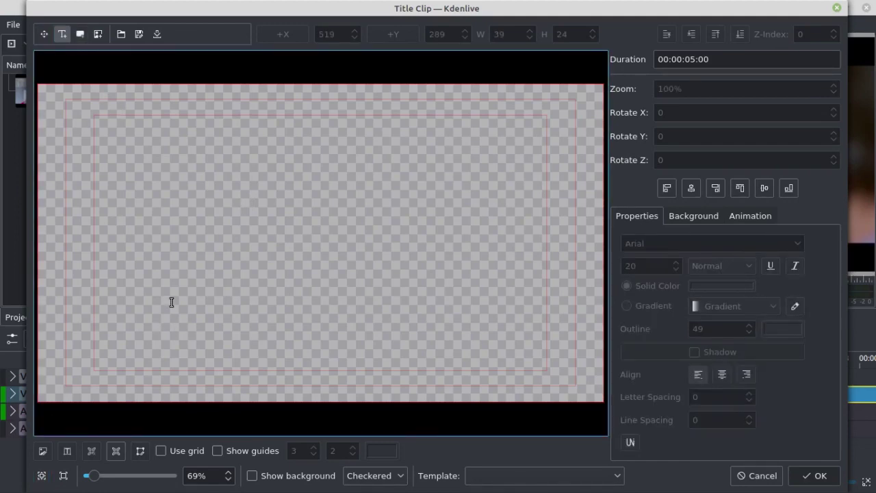
left_click(223, 238)
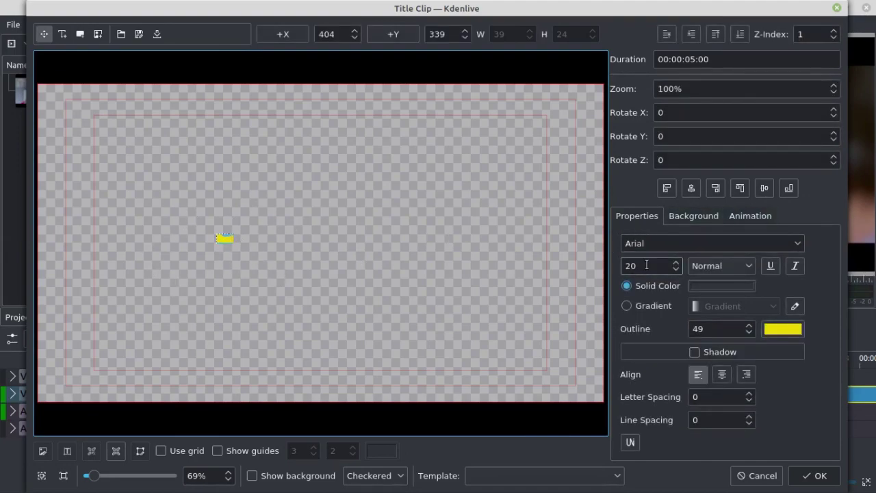
left_click_drag(646, 265, 624, 269)
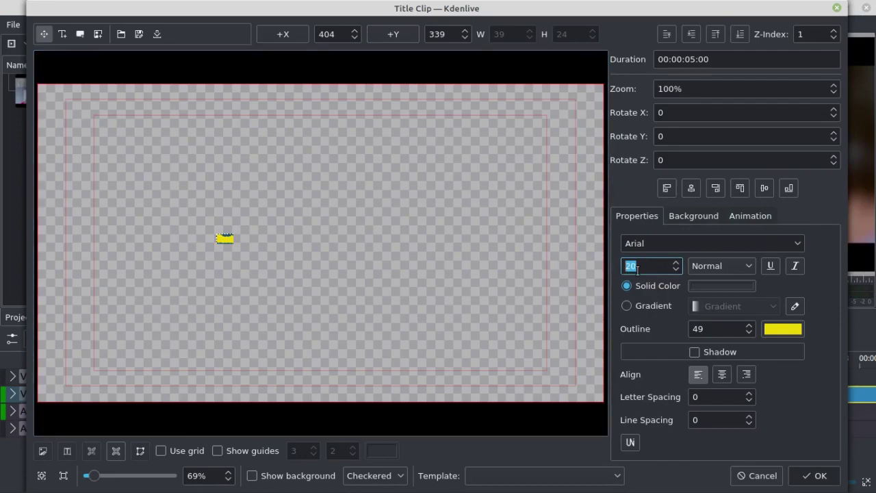
type("100")
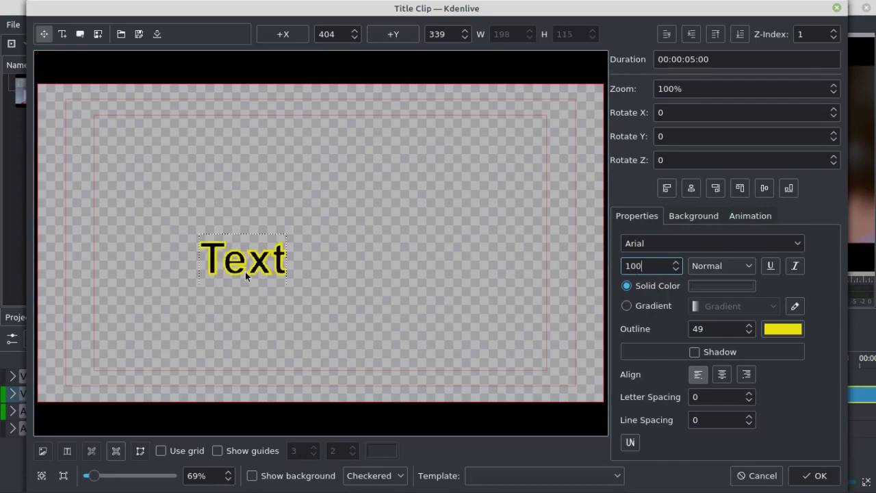
Replace the placeholder text of the title item with "MECH Media".
left_click_drag(206, 265, 279, 265)
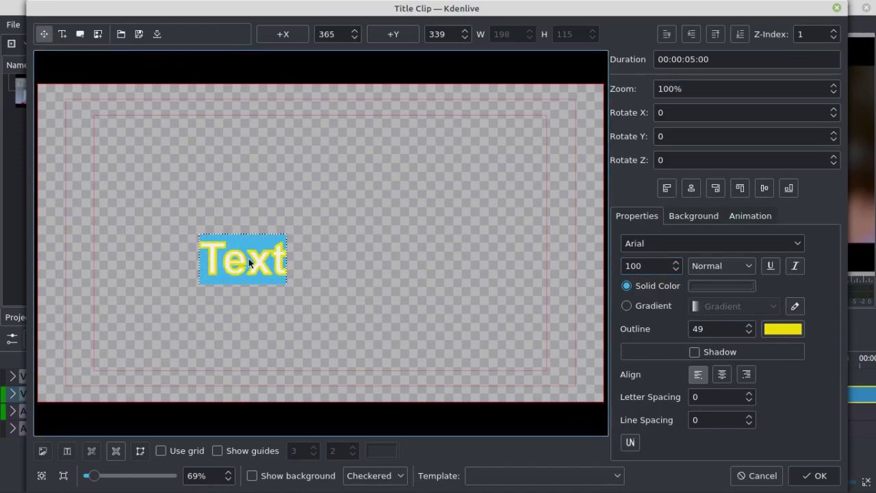
type("ME")
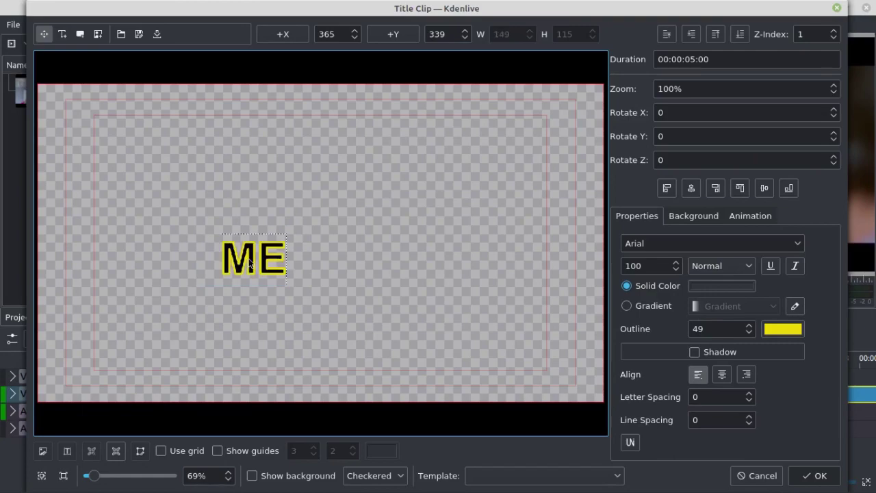
type("CH M")
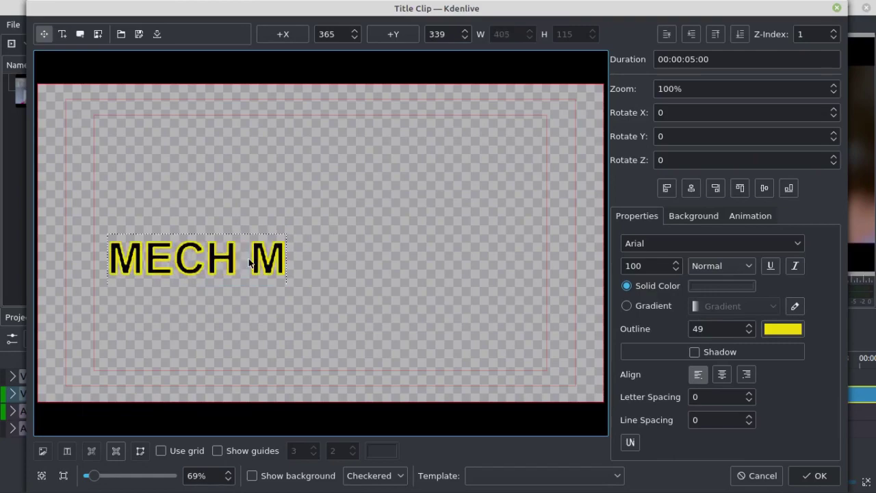
type("edia")
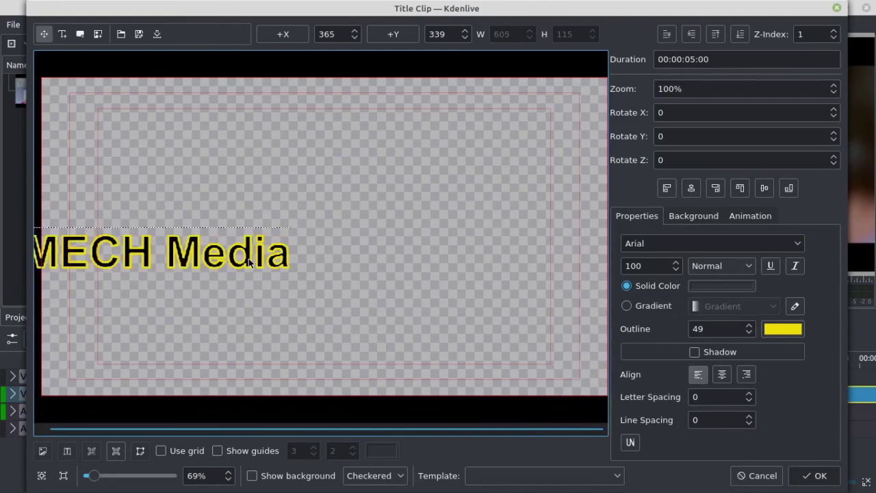
key("Escape")
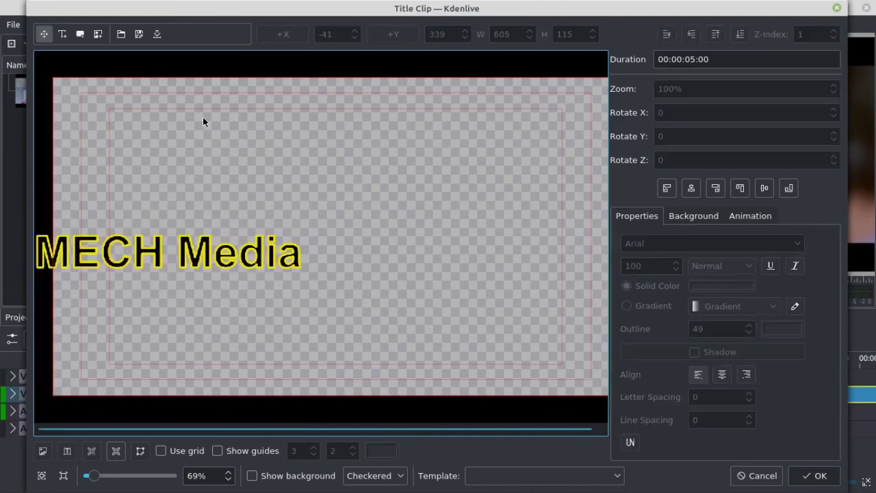
Move the title text fully into the frame and centre it horizontally and vertically.
left_click_drag(195, 265, 373, 255)
left_click(444, 200)
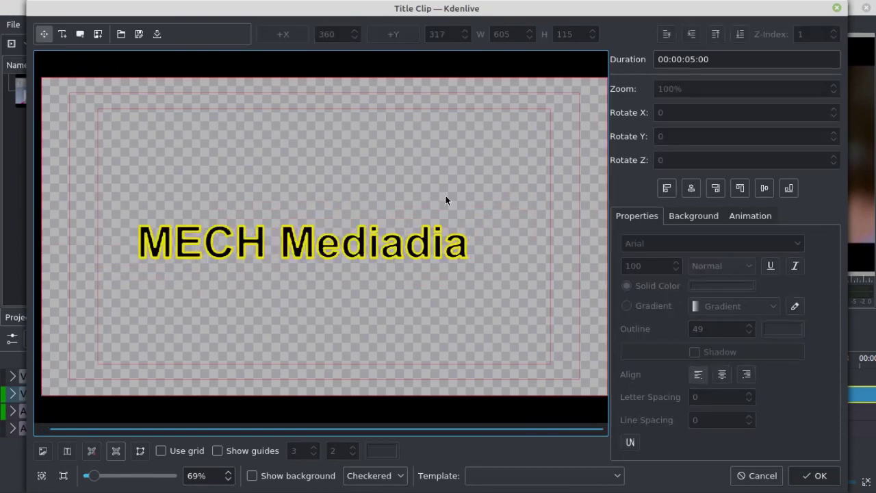
left_click(353, 255)
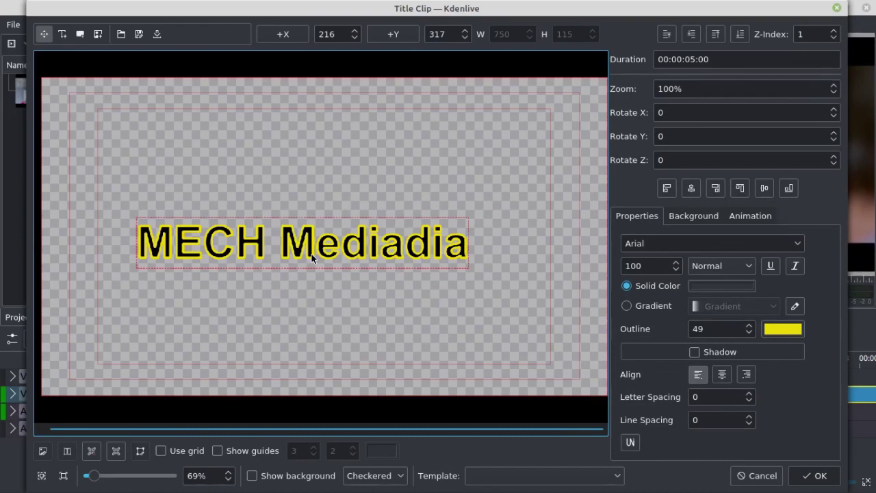
left_click(690, 188)
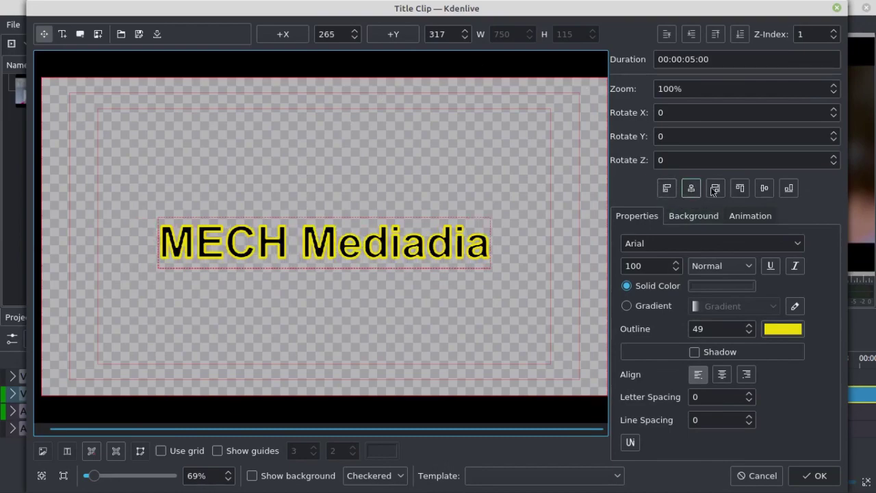
left_click(764, 188)
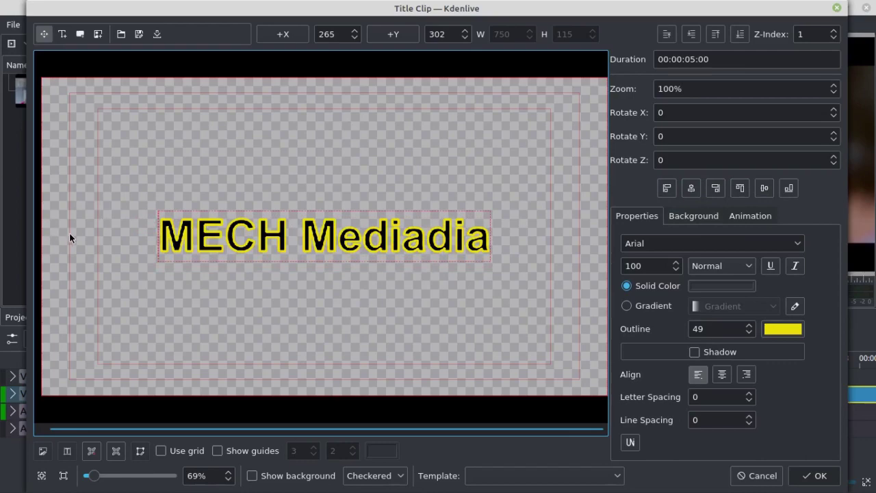
Try the left, right, top and bottom alignments on the title text, and centre it again both vertically and horizontally.
left_click(667, 189)
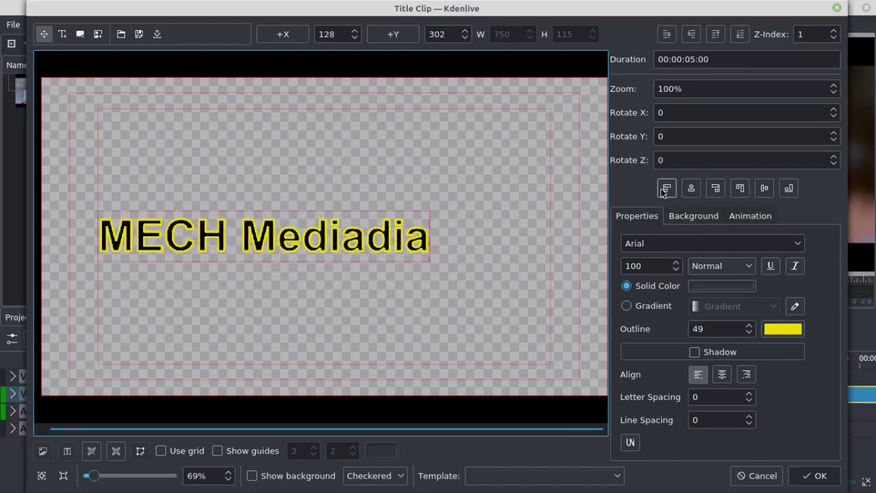
left_click(716, 189)
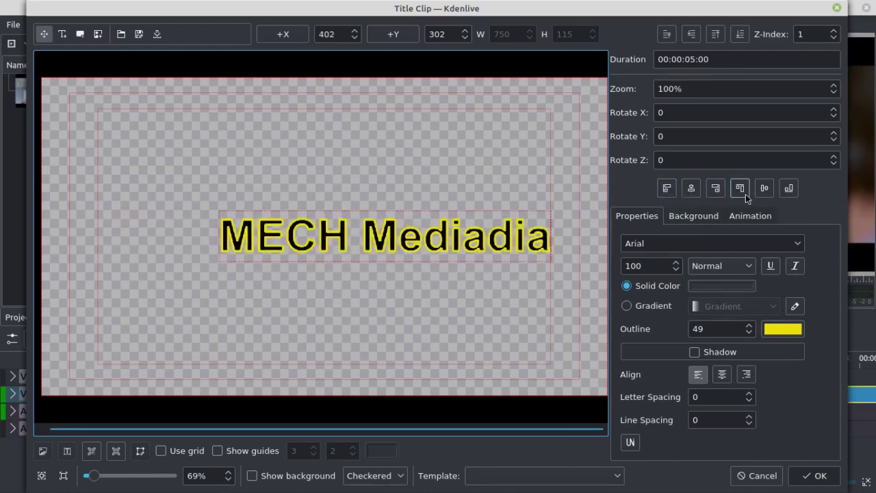
left_click(742, 189)
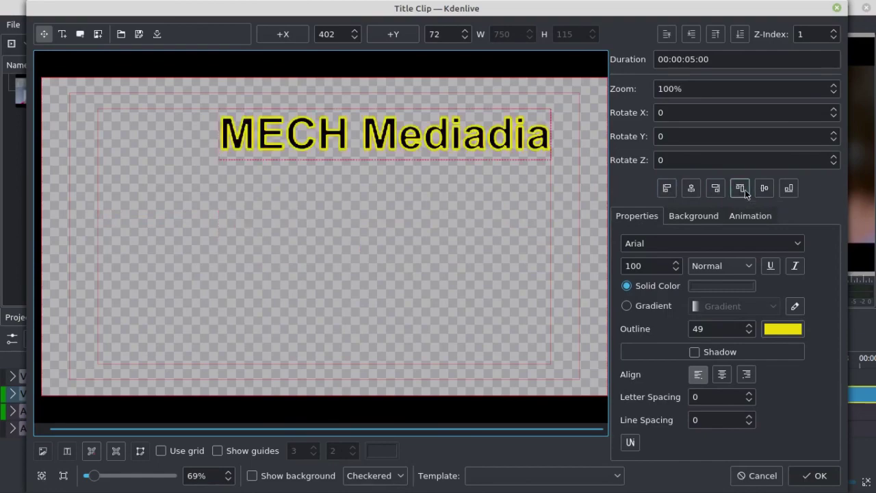
left_click(788, 190)
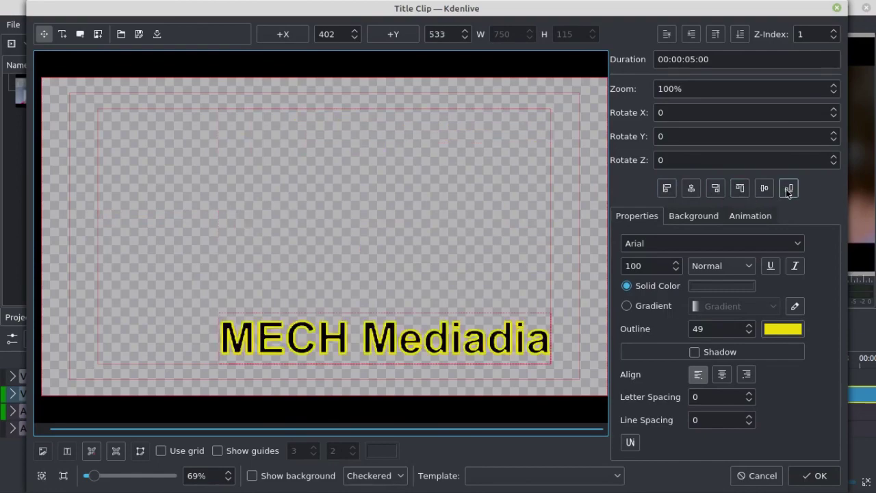
left_click(764, 189)
left_click(691, 189)
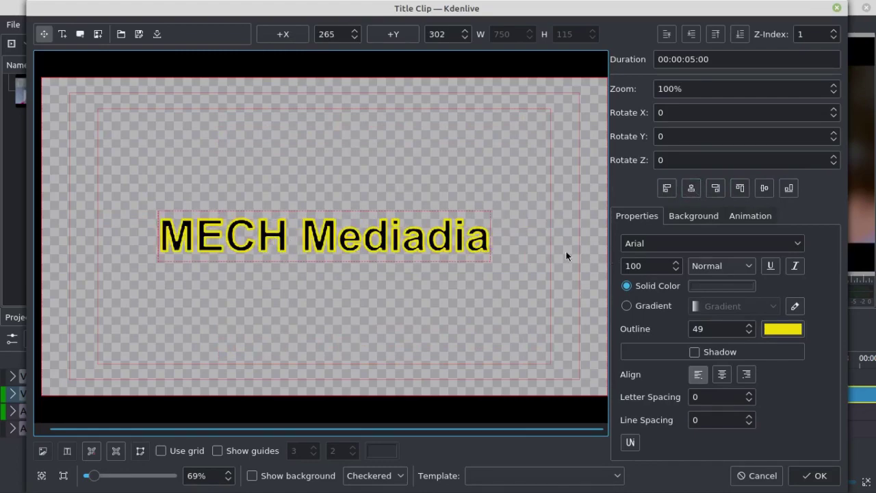
Set the title text's outline width to 15 and its outline colour to light orange.
left_click_drag(729, 286, 782, 328)
key("shift+Tab")
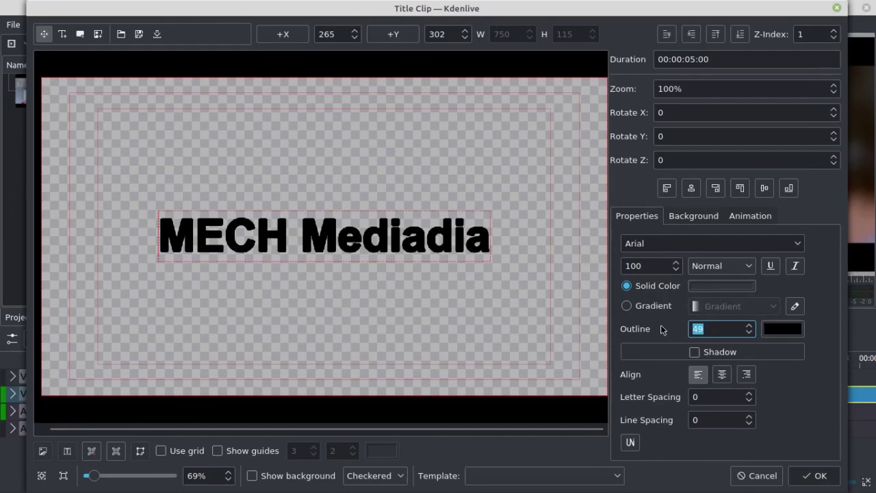
type("0")
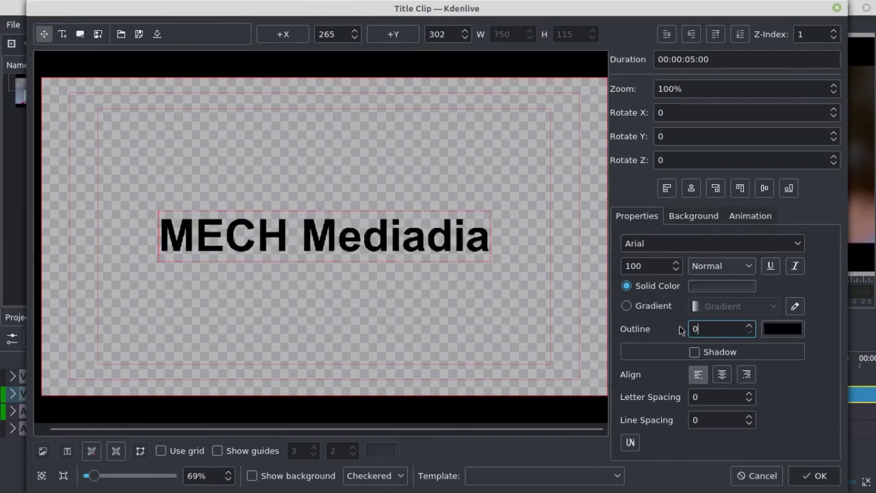
key("ctrl+a")
type("15")
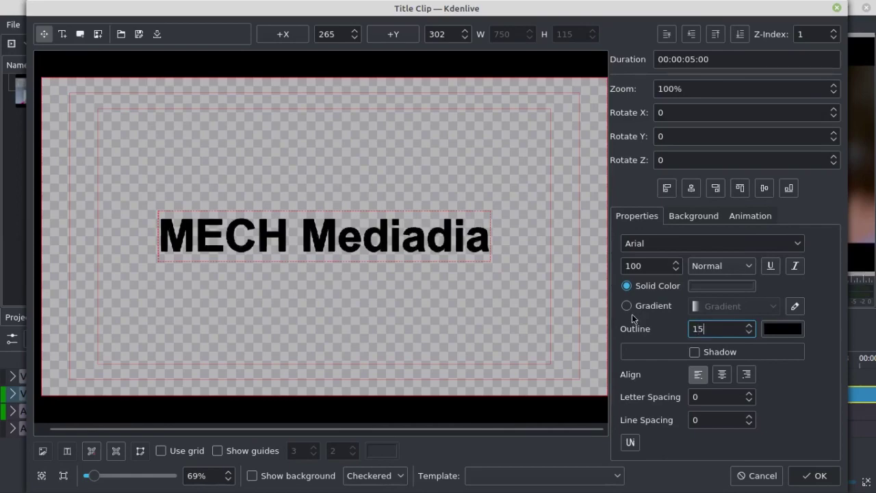
left_click(795, 329)
left_click(336, 146)
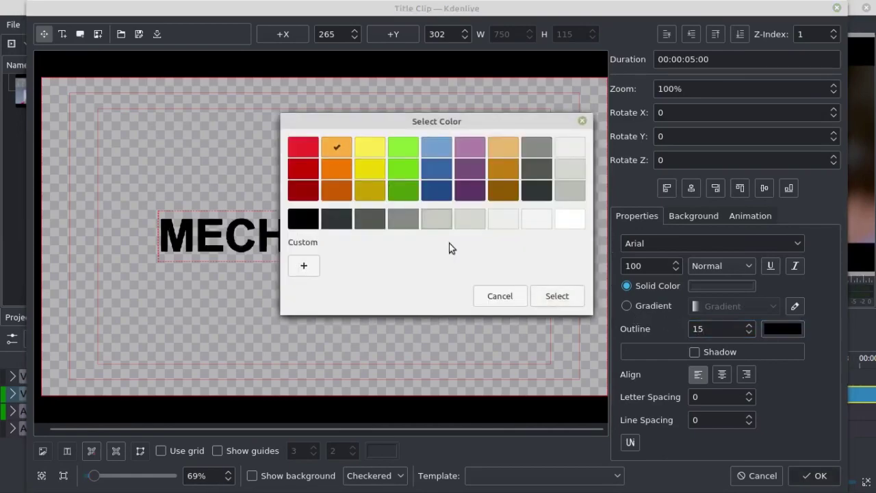
left_click(555, 296)
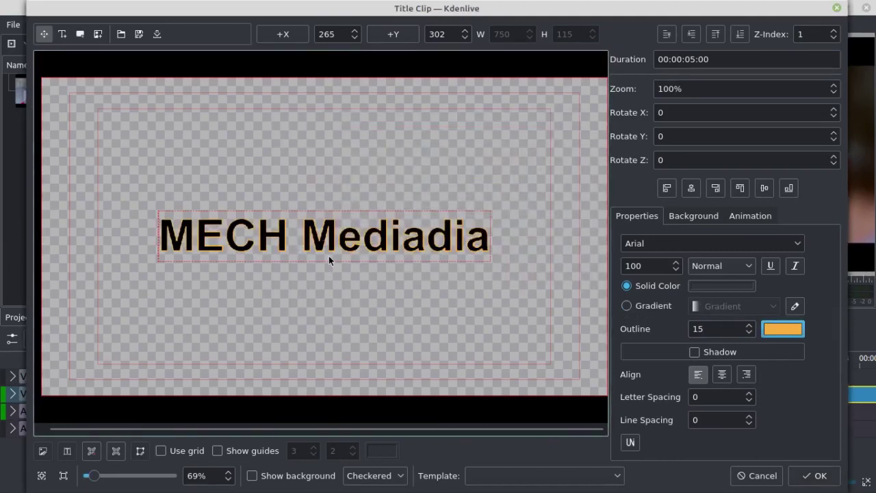
Give the title text a gradient fill and shift it slightly left and up, to about X 246, Y 296.
left_click(626, 306)
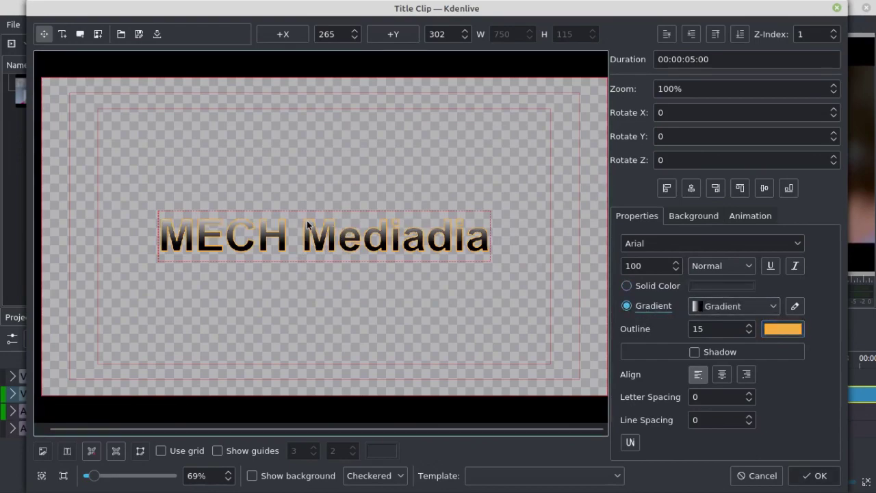
left_click_drag(326, 237, 317, 235)
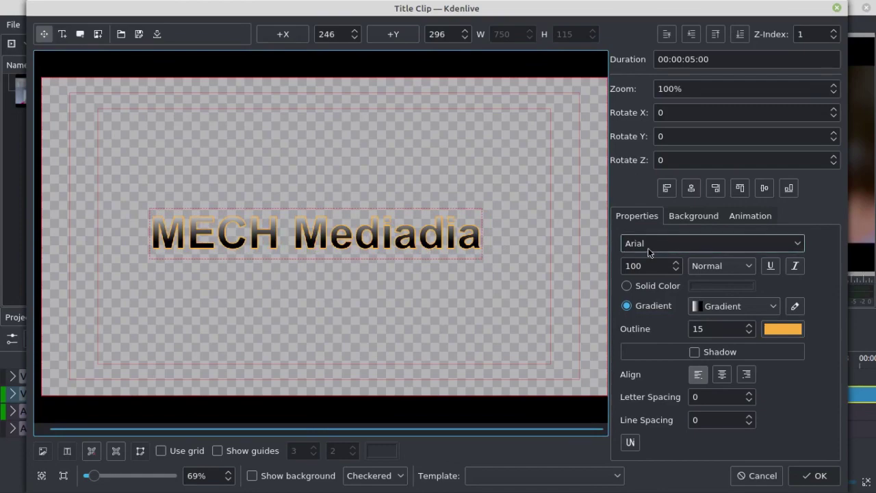
Try the Aldine721 BT font on the title text, and set the font to Barbatrick.
left_click(802, 251)
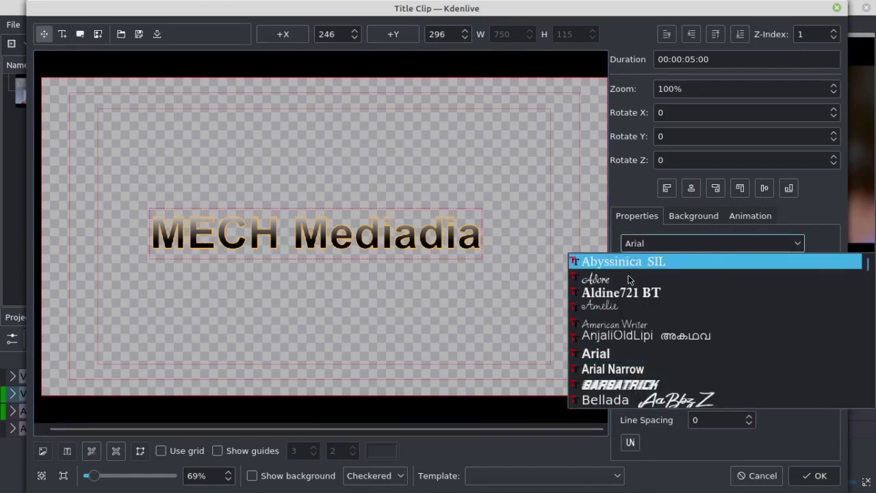
left_click(569, 292)
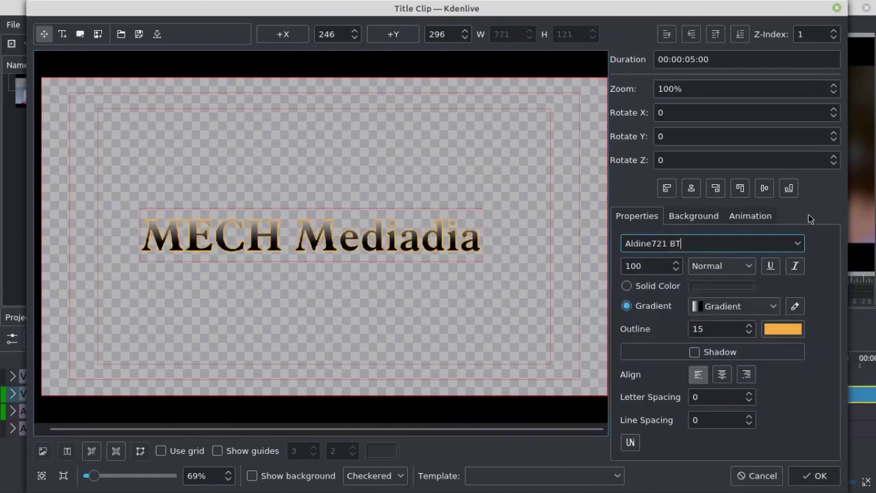
left_click(803, 250)
left_click(609, 387)
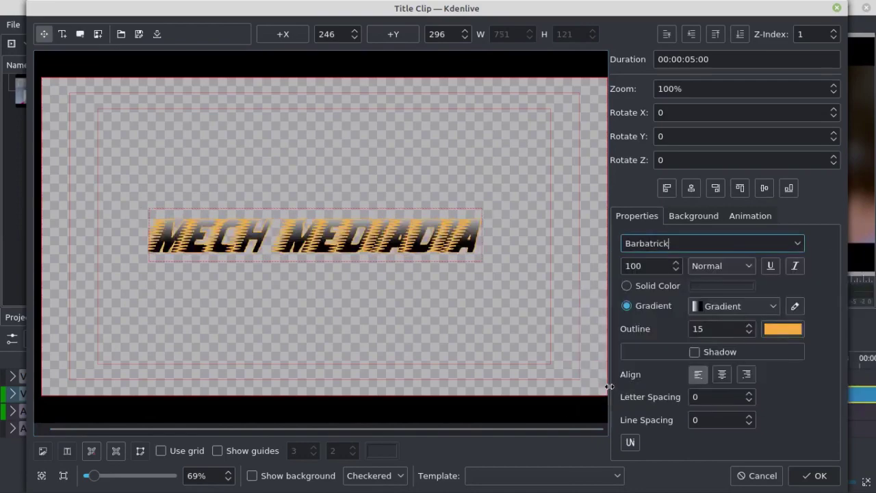
Shift the title text to about X 256, Y 295, and insert the image _1313706715.jpg from the Background Images folder in Pictures.
mouse_move(413, 236)
left_mouse_down()
mouse_move(404, 237)
mouse_move(419, 237)
left_mouse_up()
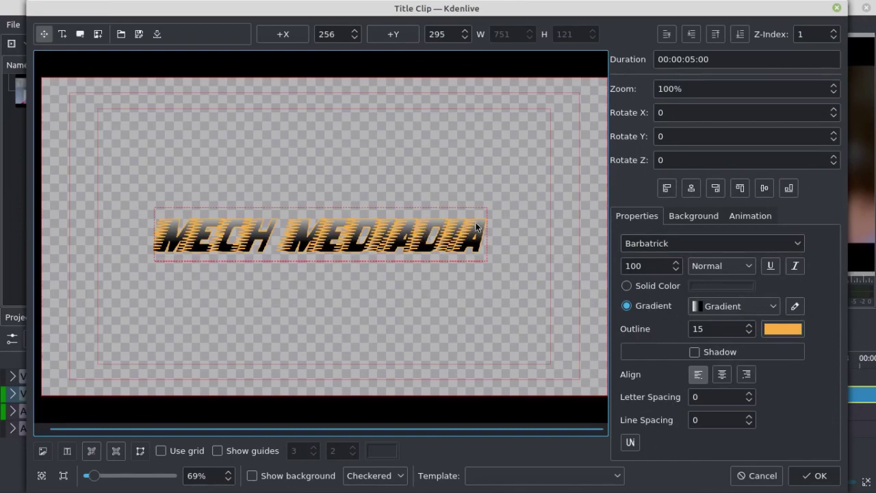
left_click(82, 194)
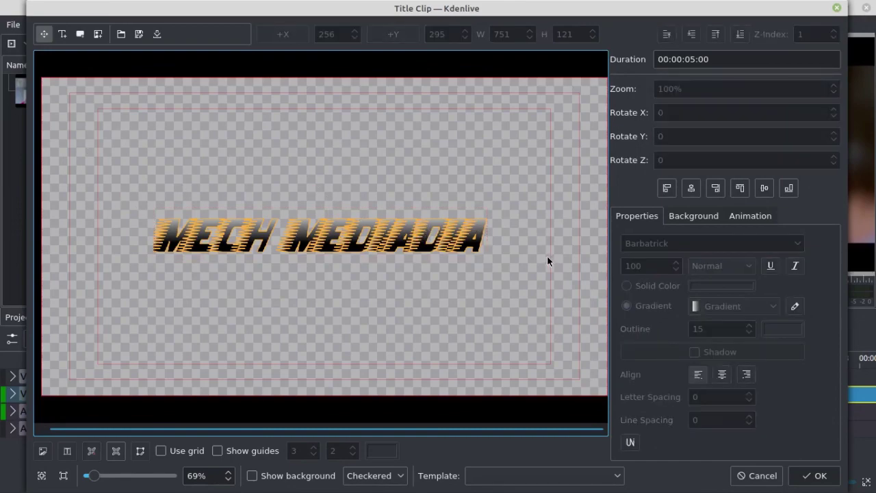
left_click(97, 35)
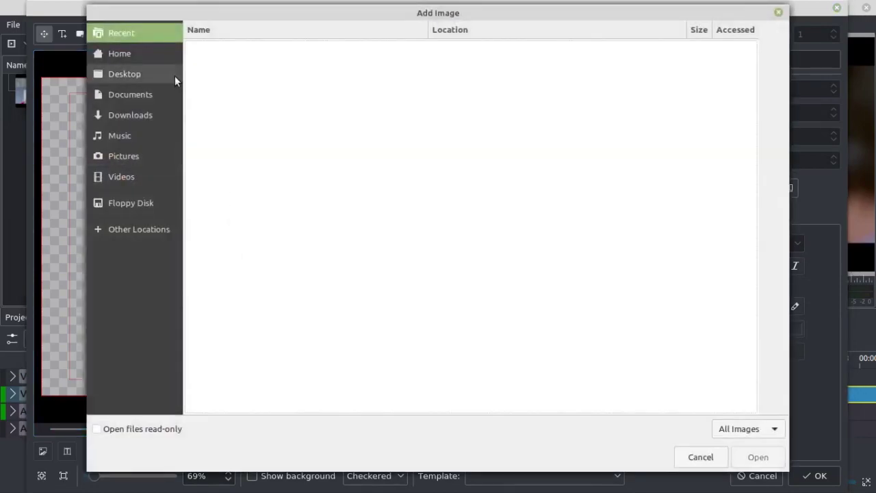
left_click(132, 156)
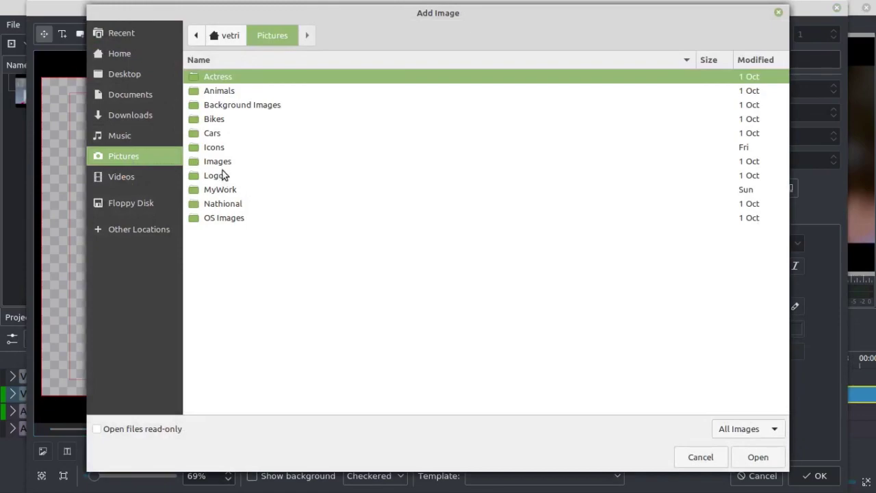
double_click(225, 105)
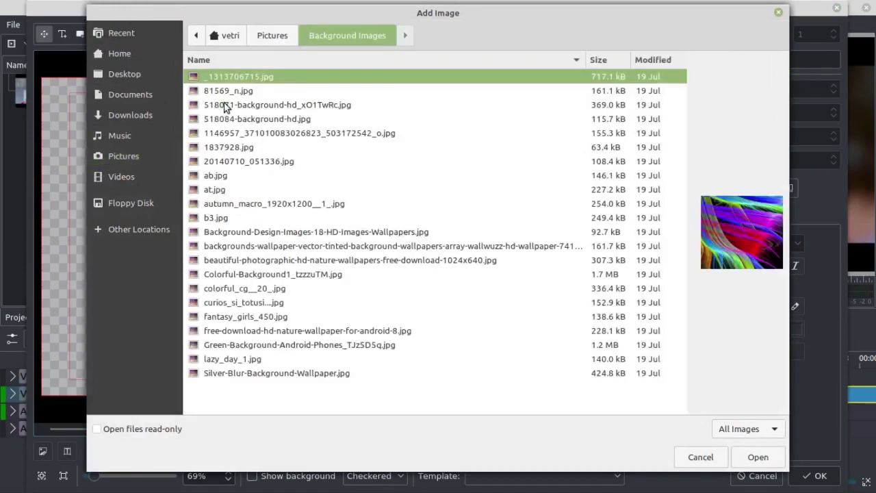
left_click(763, 457)
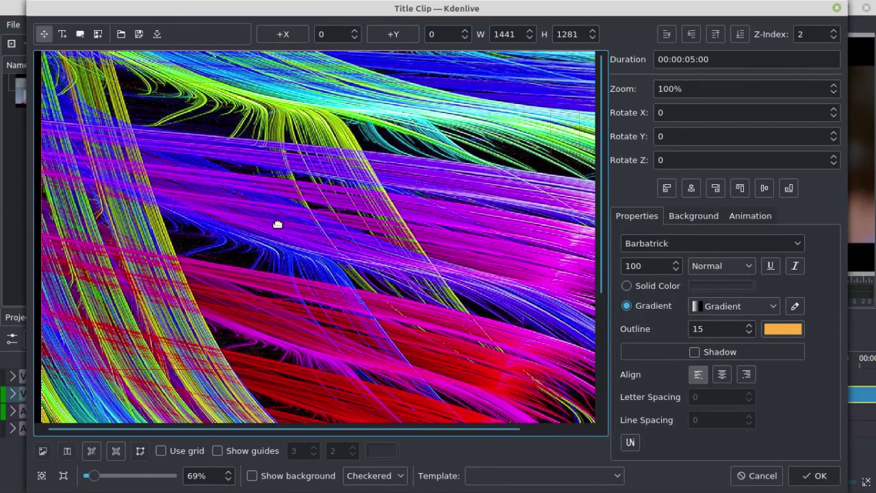
Lower the inserted background image behind the title text, to Z-index -1.
left_click(668, 40)
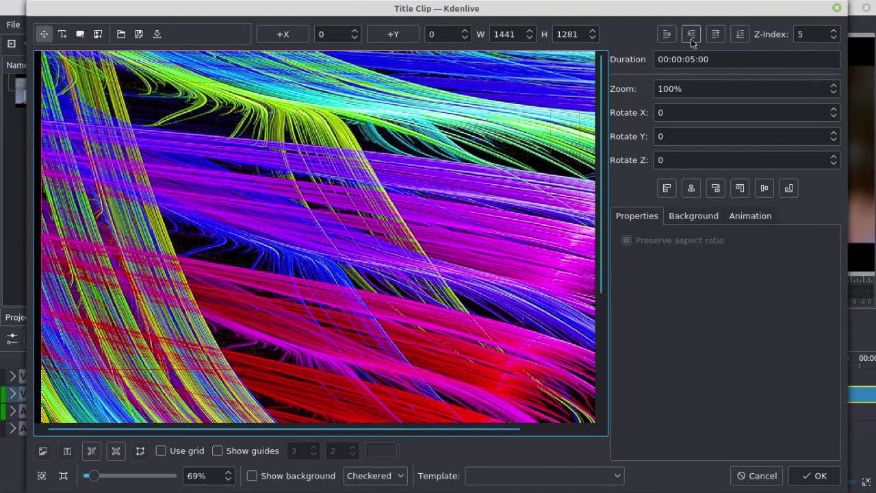
left_click(691, 38)
left_click(683, 36)
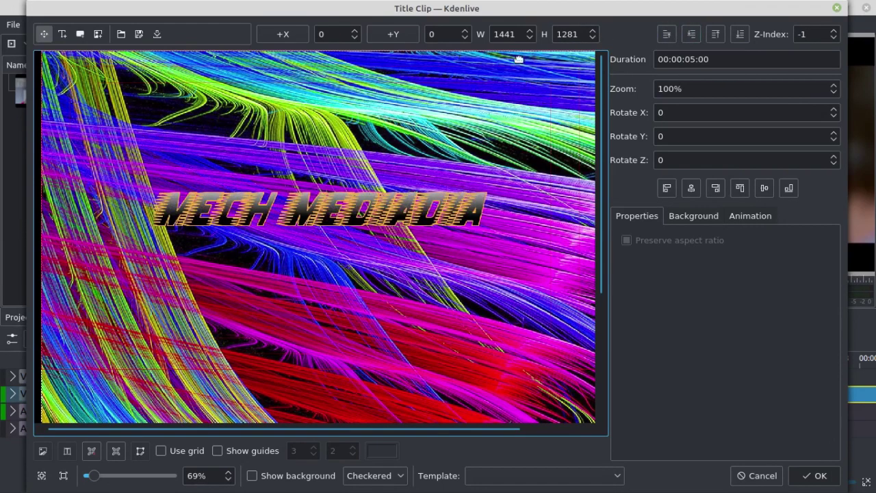
Move the title text down over the background image, and centre it in the frame horizontally and vertically.
left_click_drag(331, 214, 325, 231)
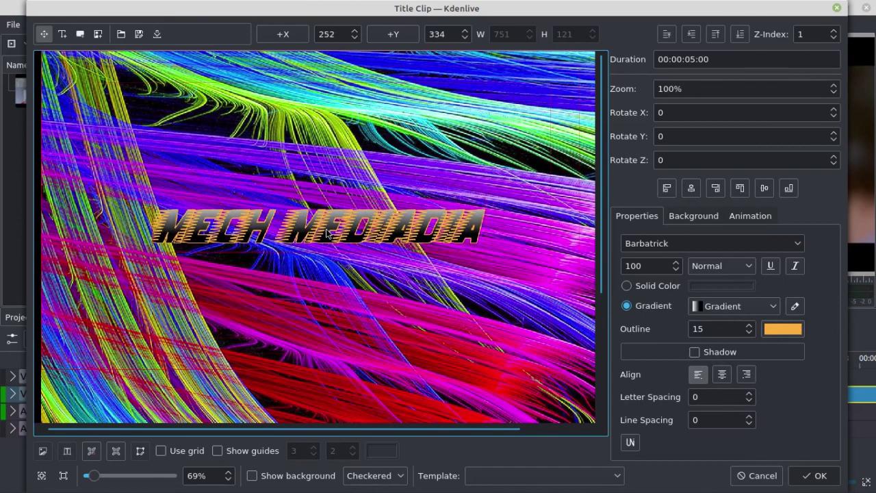
left_click(691, 188)
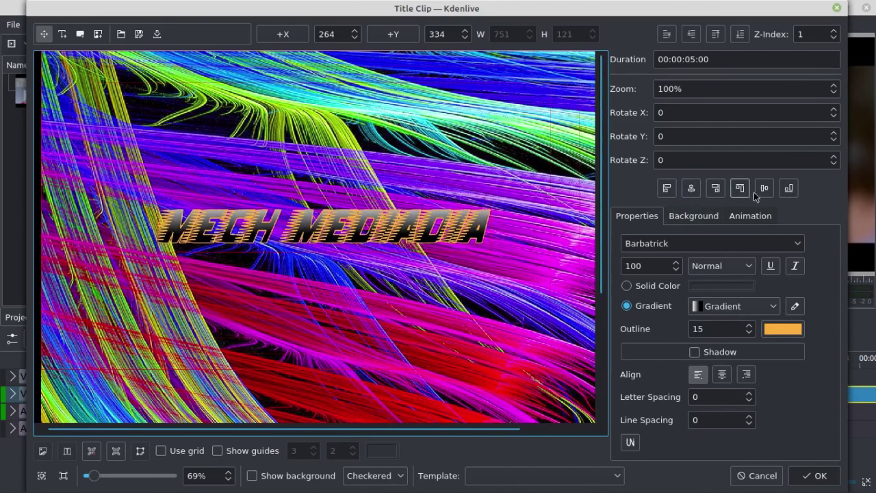
left_click(764, 188)
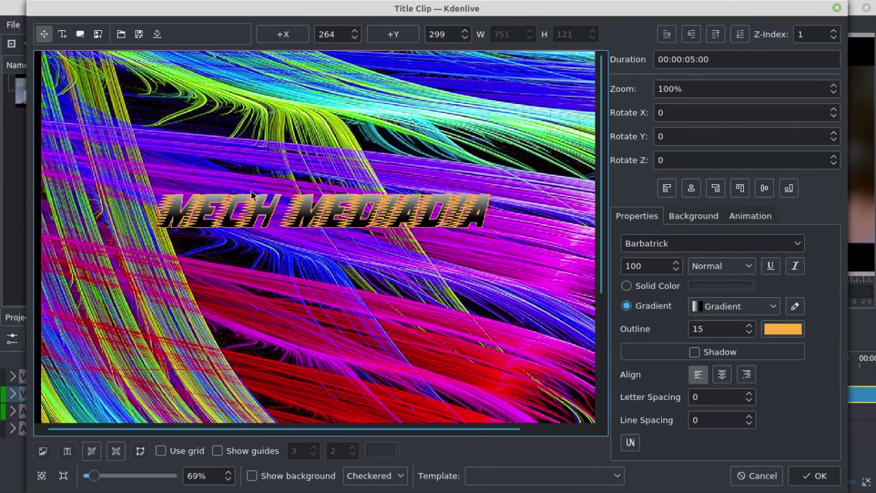
Draw a solid black rectangle about 899 by 301 over the title text and lower it behind the text, to Z-index -1.
left_click(79, 34)
left_click_drag(129, 145, 388, 269)
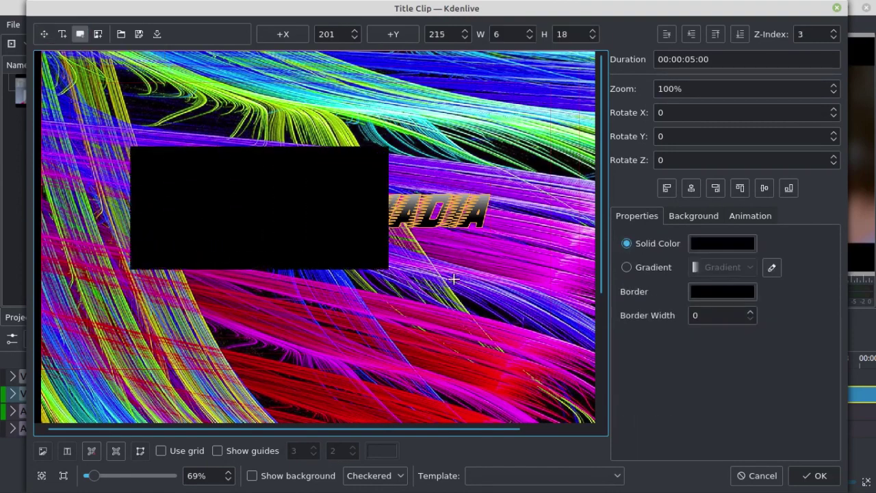
left_click_drag(453, 279, 528, 279)
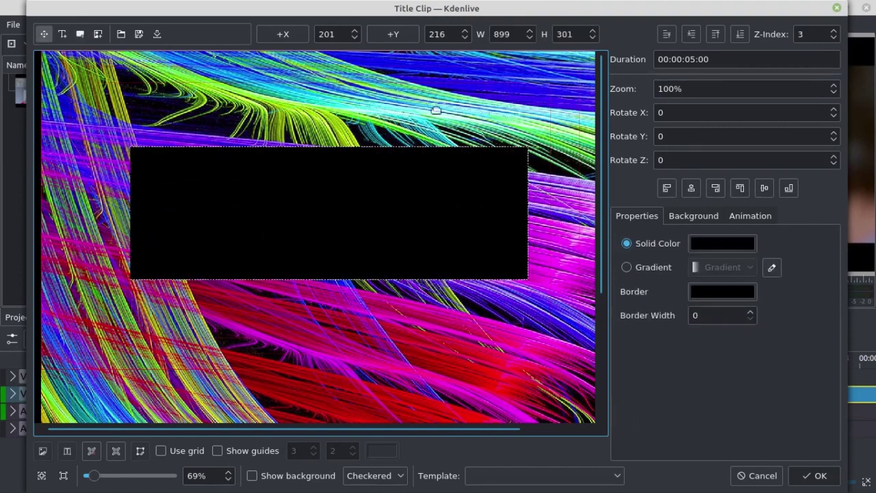
key("End")
left_click(691, 34)
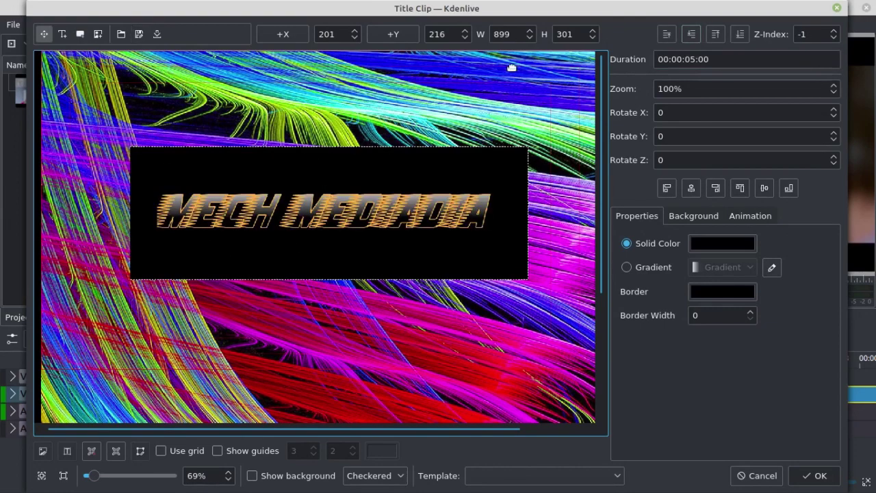
Shift the title text to about X 252, Y 315, and delete the black rectangle and the background image.
left_click_drag(301, 219, 297, 225)
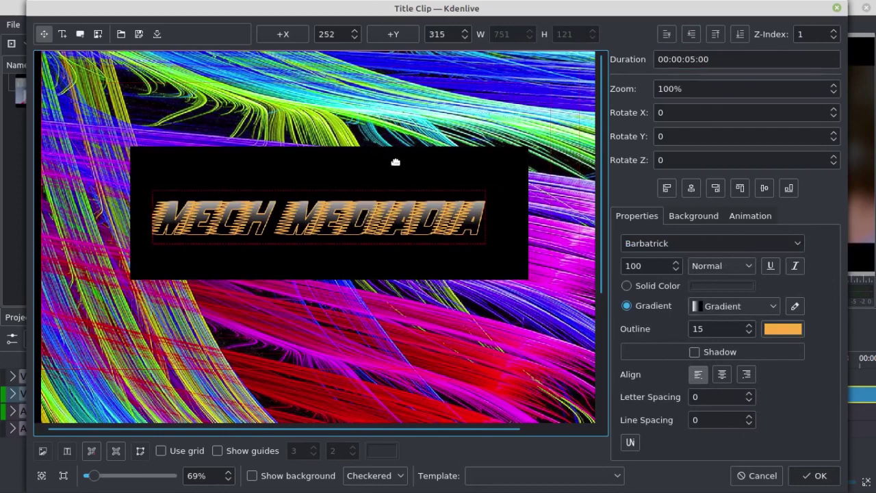
left_click(369, 158)
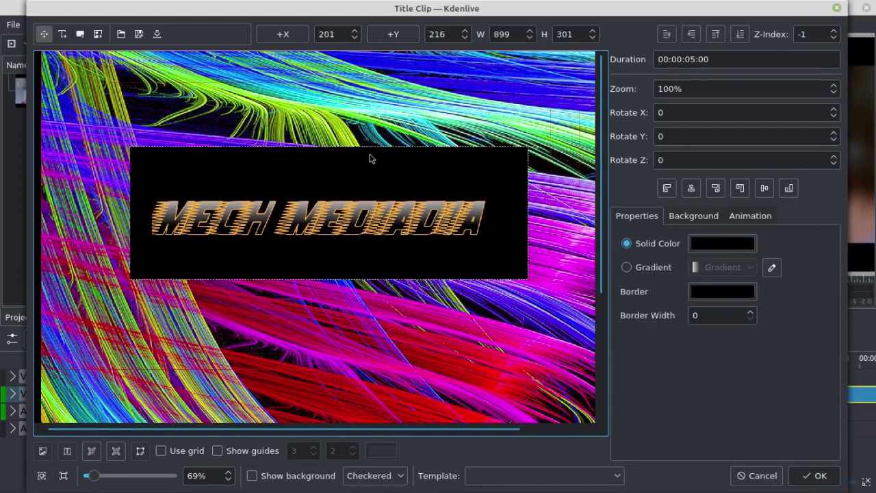
key("Delete")
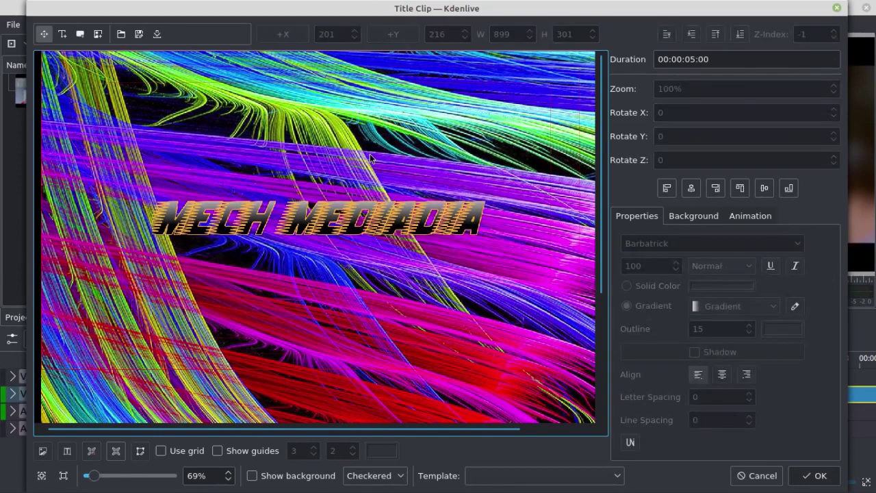
left_click(336, 221)
left_click(271, 136)
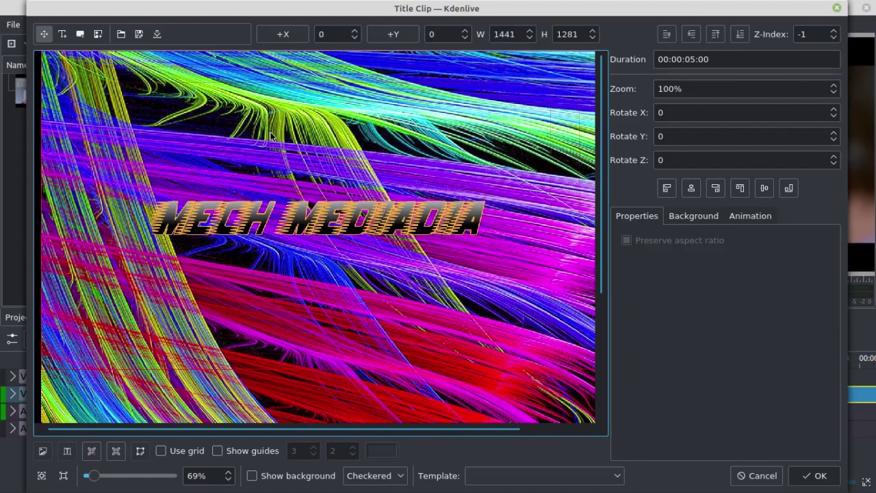
key("Delete")
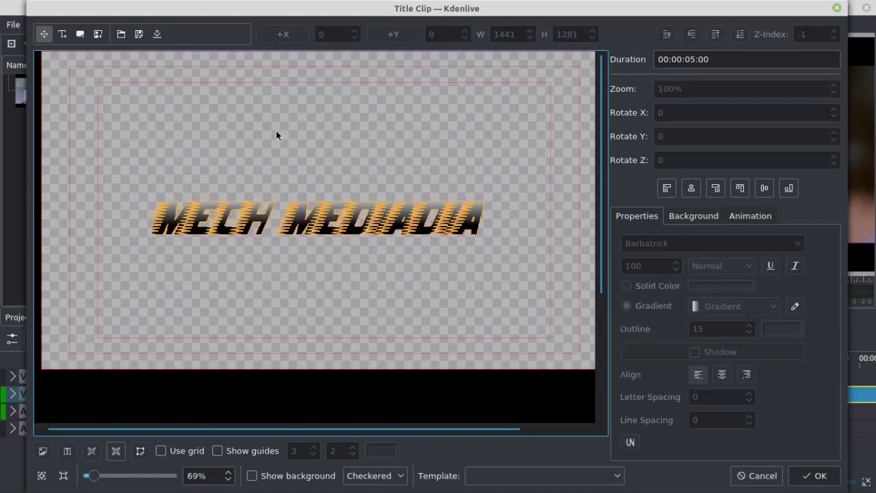
Centre the Barbatrick title text horizontally and vertically in the empty title frame.
left_click_drag(391, 145, 388, 177)
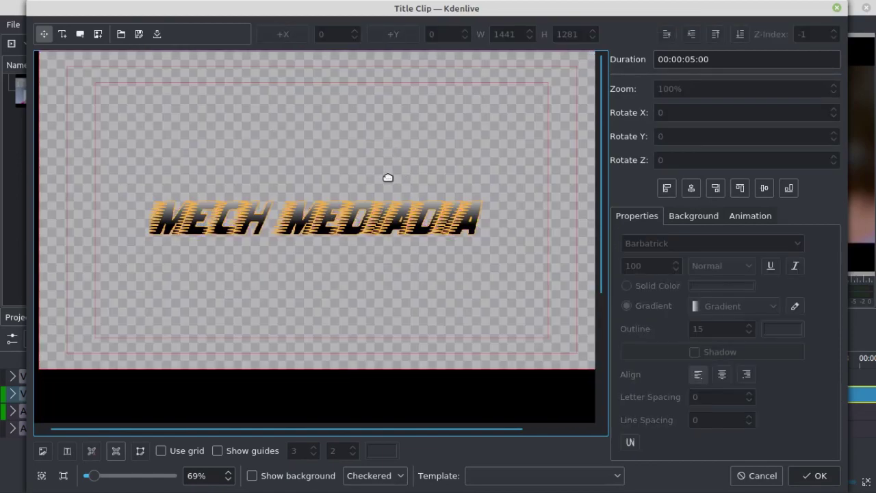
left_click(319, 236)
left_click(691, 188)
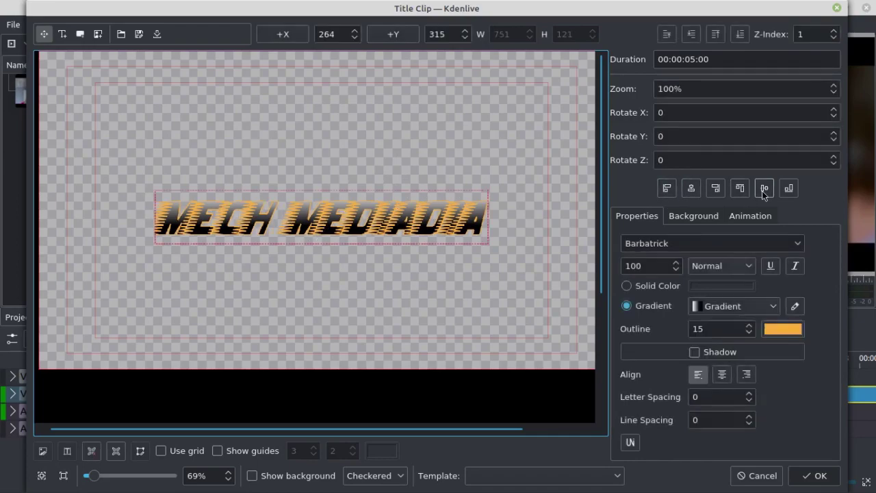
left_click(763, 190)
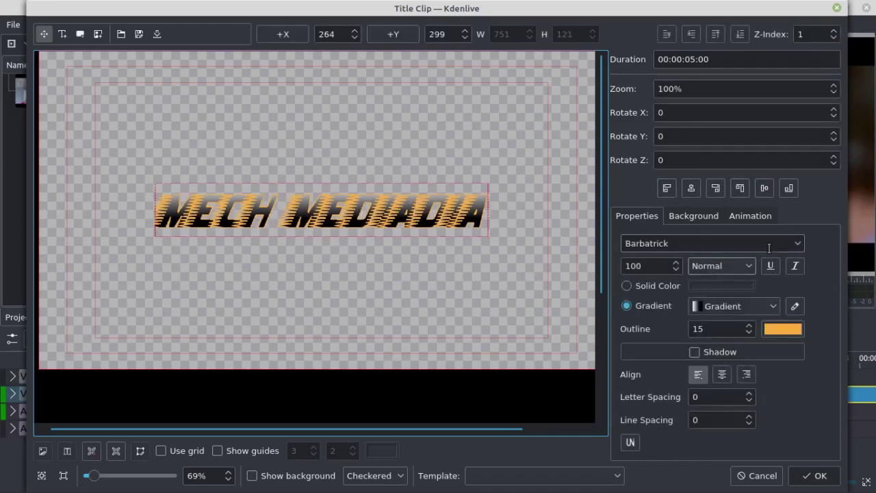
Try the Arial font on the title text, and set the font to DejaVu Sans.
double_click(794, 245)
type("Arial")
left_click(798, 246)
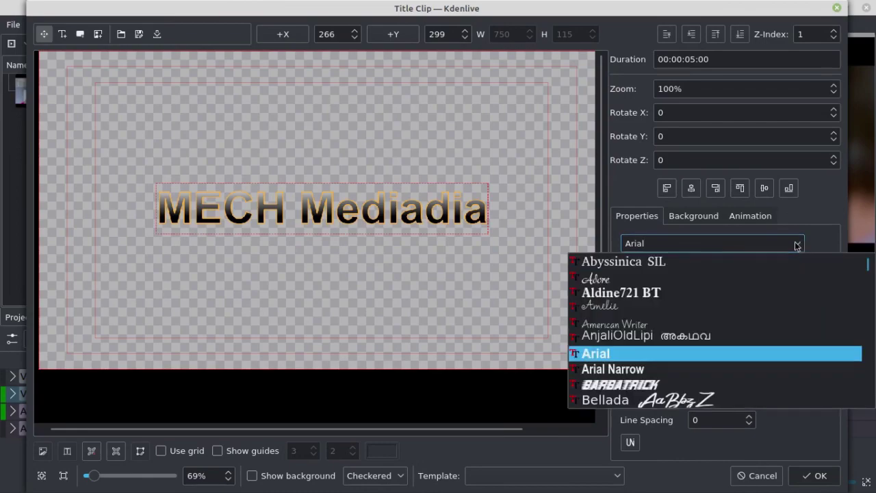
scroll(647, 369, "down", 1)
scroll(650, 370, "down", 3)
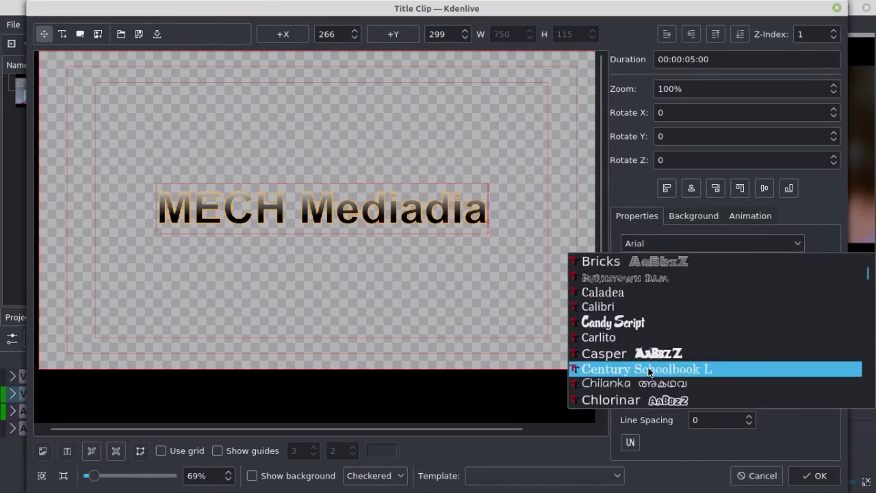
scroll(650, 364, "down", 4)
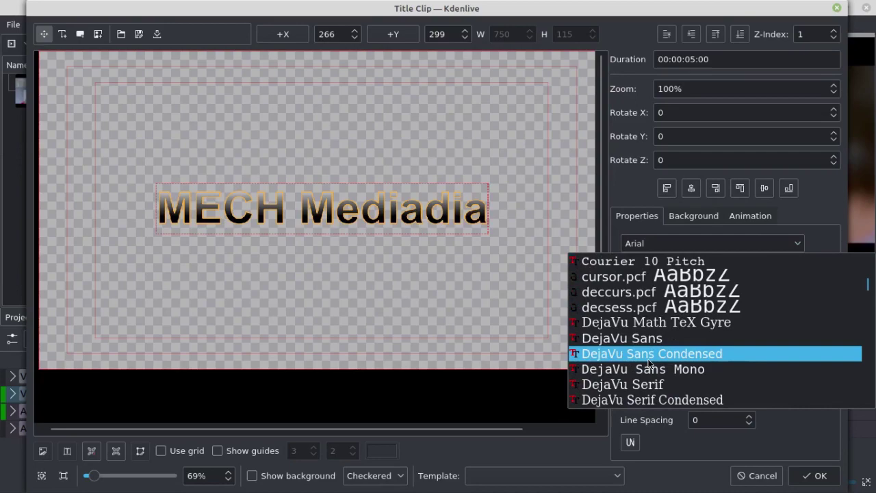
left_click(648, 342)
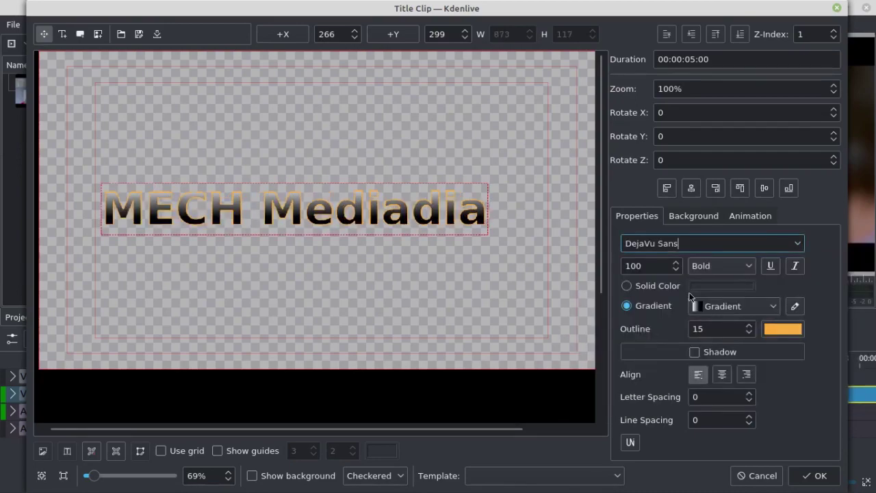
left_click(730, 272)
left_click(388, 194)
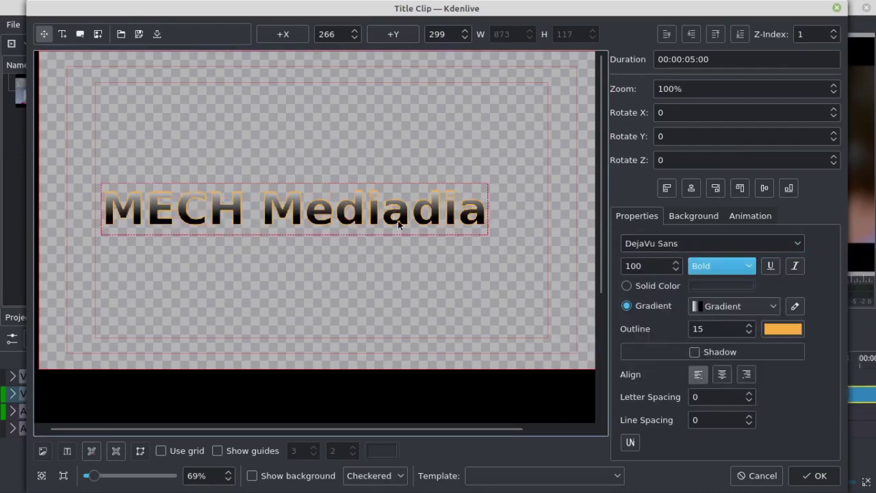
Centre the DejaVu Sans title text horizontally and vertically, and add the finished title clip to the project.
left_click_drag(408, 220, 428, 218)
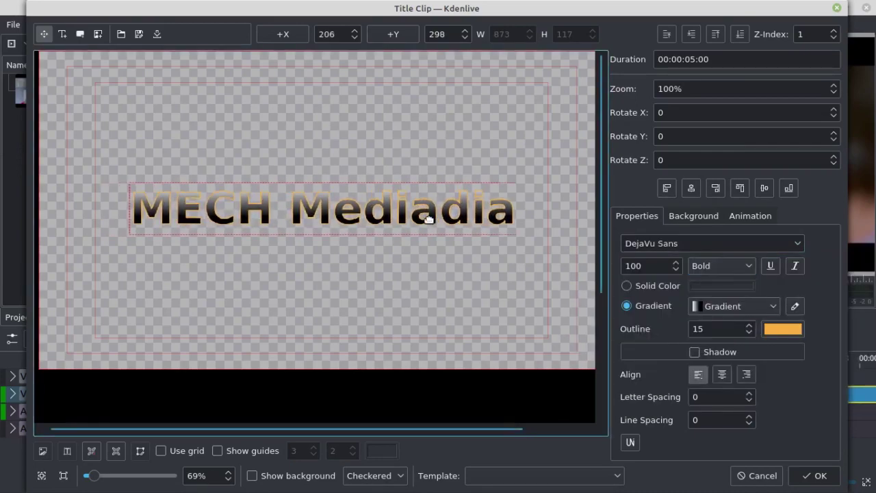
left_click(691, 187)
left_click(764, 187)
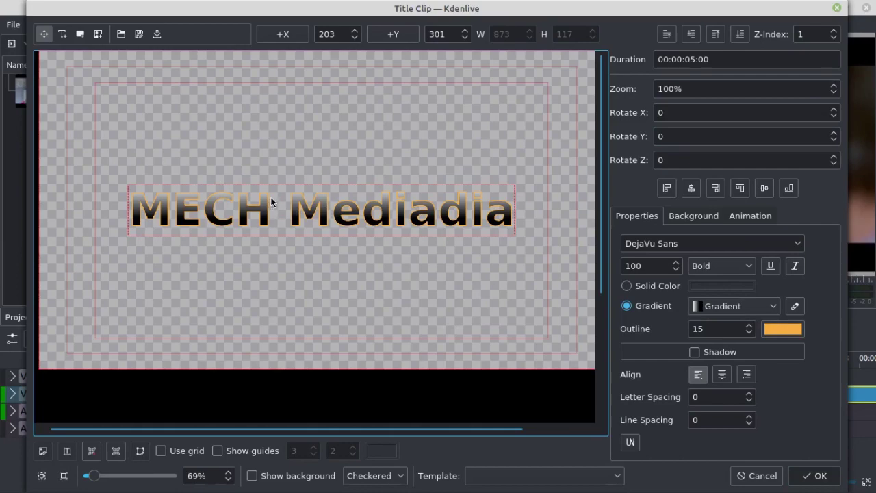
left_click(814, 475)
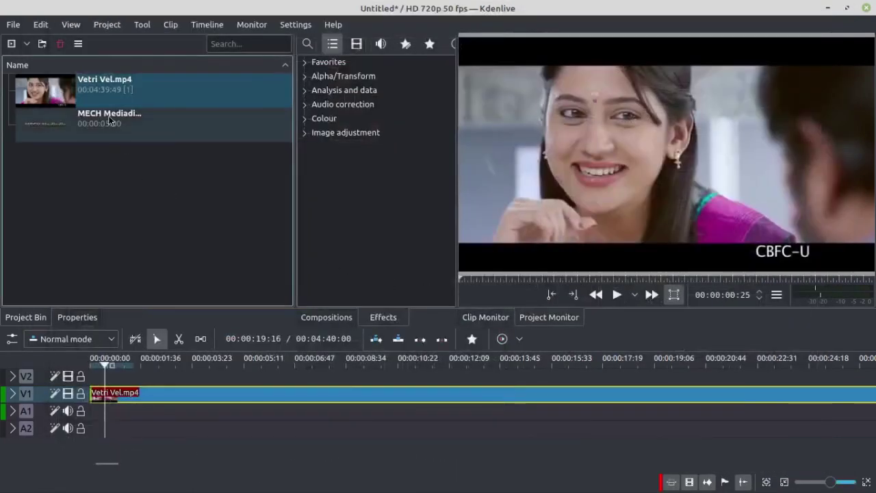
Place the MECH Mediadia title clip at the start of track V2 above the movie clip and preview it from the beginning.
left_click(46, 127)
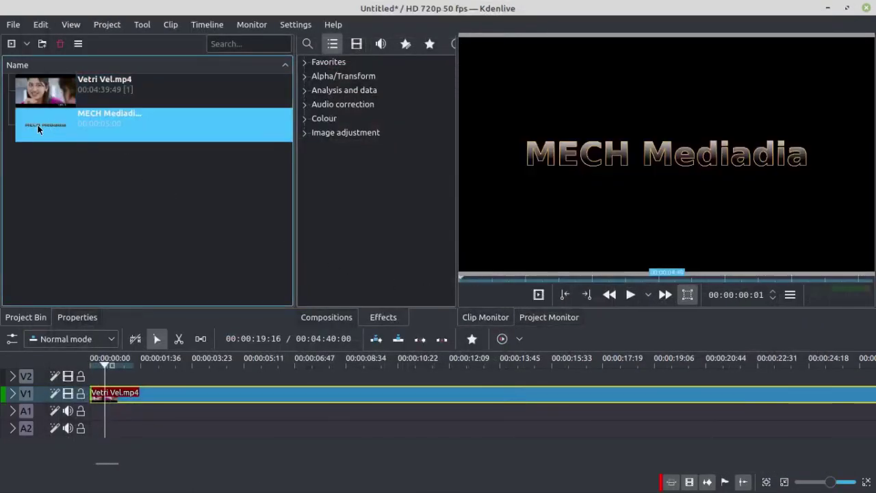
left_click_drag(52, 307, 142, 376)
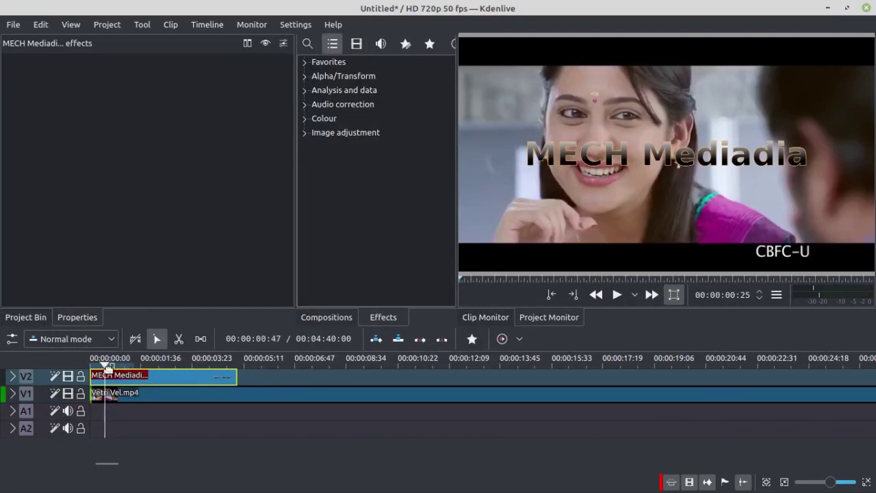
left_click(88, 365)
key("space")
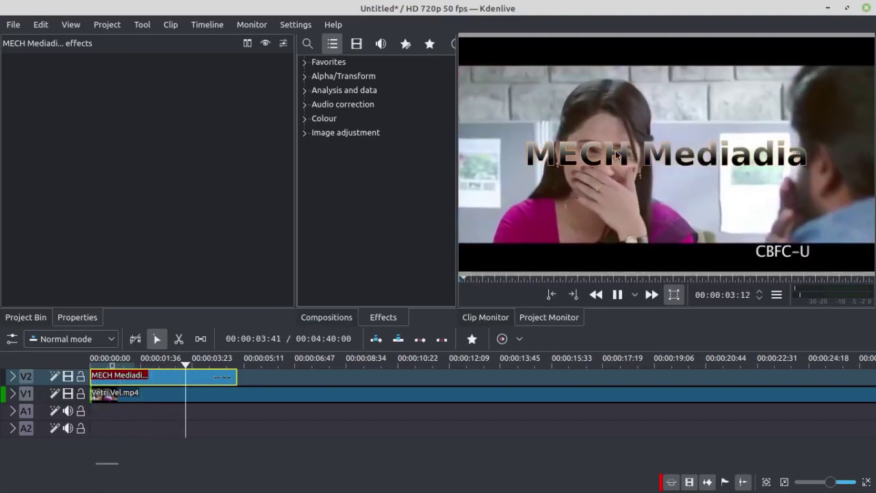
key("space")
Move the title clip on track V2 slightly later, away from the start of the timeline.
left_click_drag(212, 377, 234, 379)
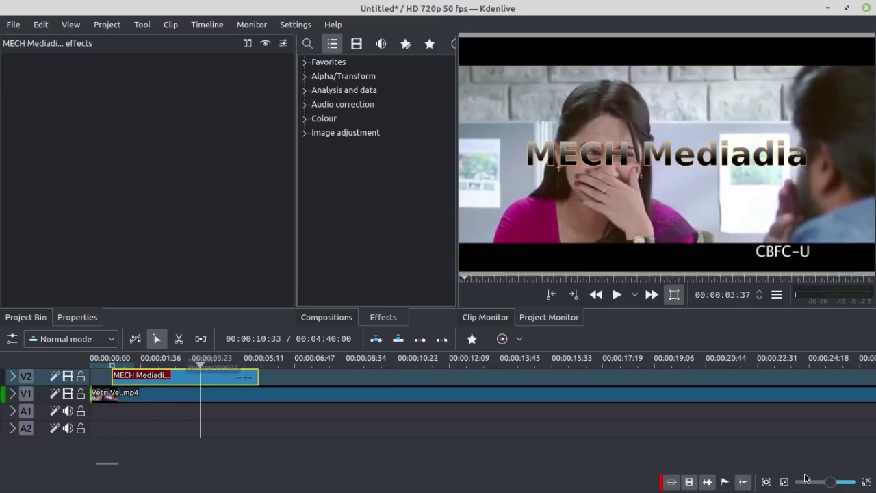
left_click_drag(831, 483, 833, 483)
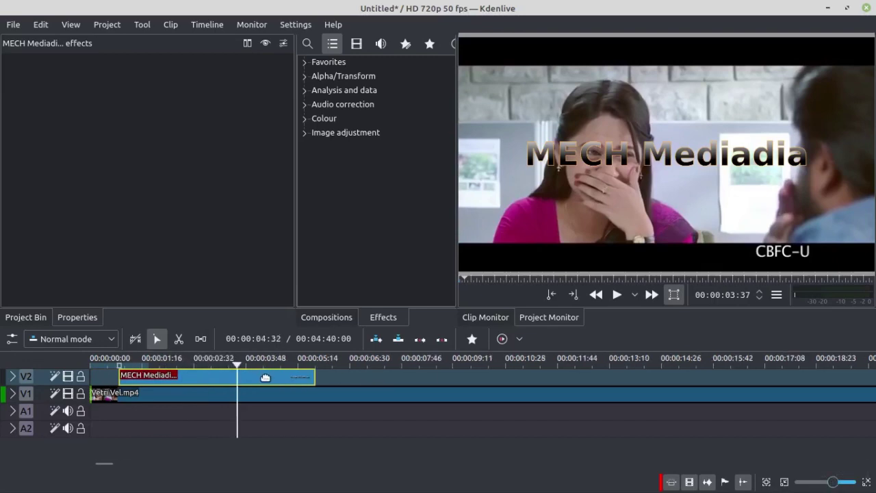
Move the MECH Mediadia clip on track V2 slightly earlier and preview its start.
mouse_move(251, 380)
left_mouse_down()
mouse_move(225, 381)
mouse_move(246, 382)
left_mouse_up()
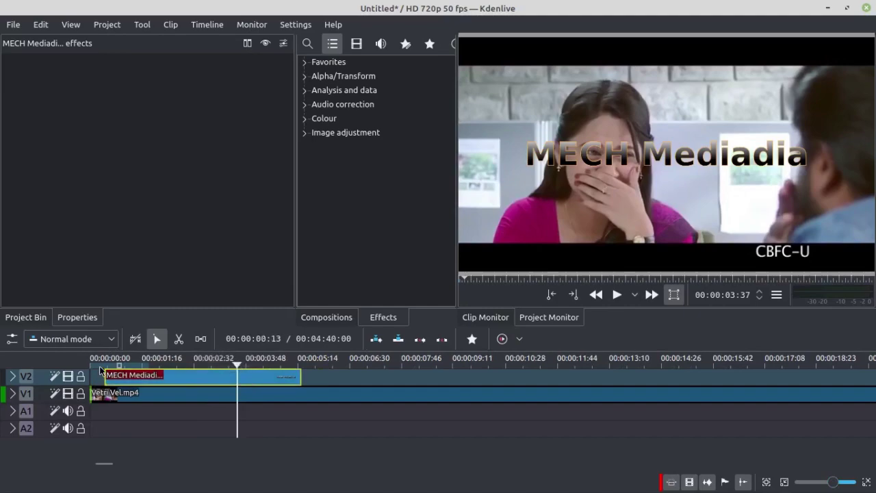
left_click(102, 361)
key("space")
key("space")
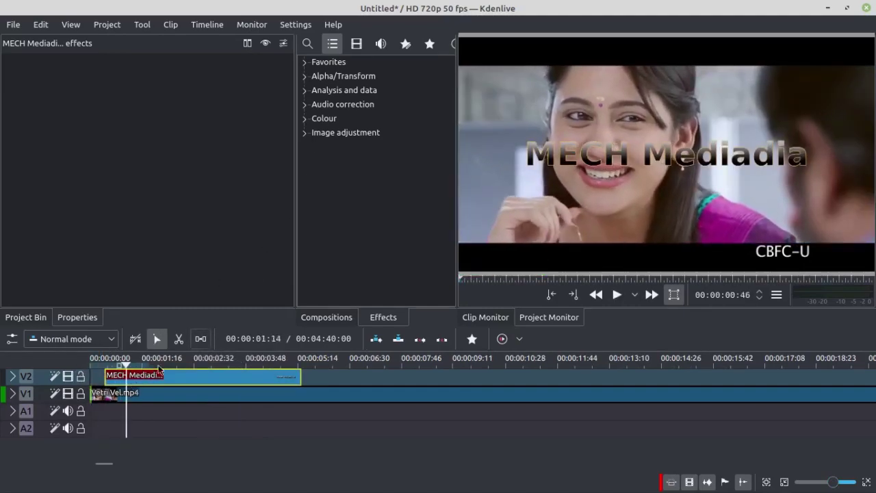
Add a Wipe composition at the start of the MECH Mediadia clip on V2 and enable Invert for it.
left_click(326, 318)
scroll(376, 191, "down", 7)
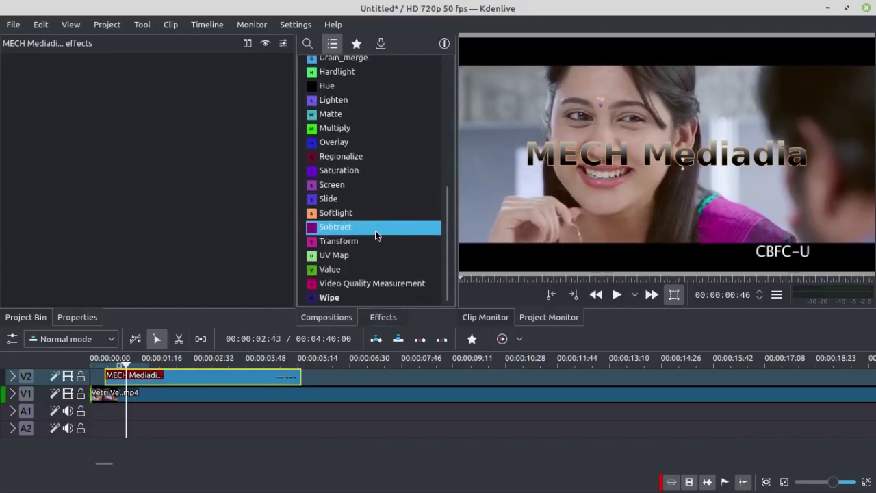
left_click(337, 297)
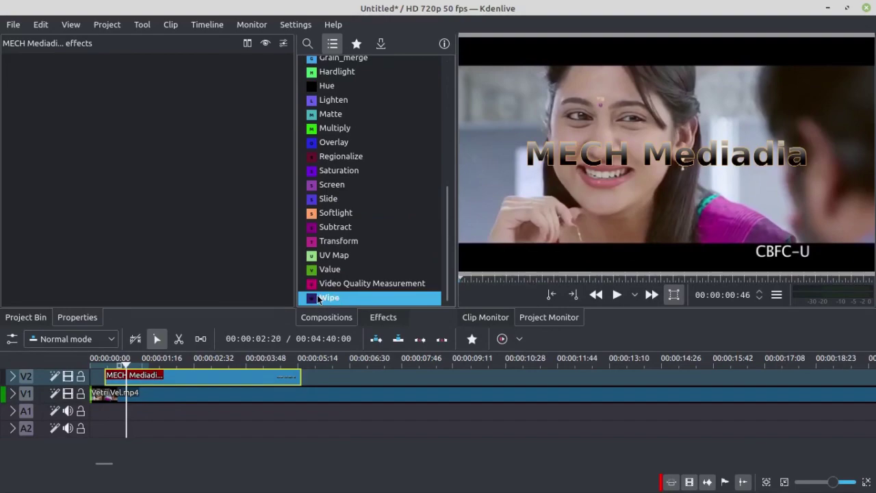
left_click_drag(318, 299, 110, 370)
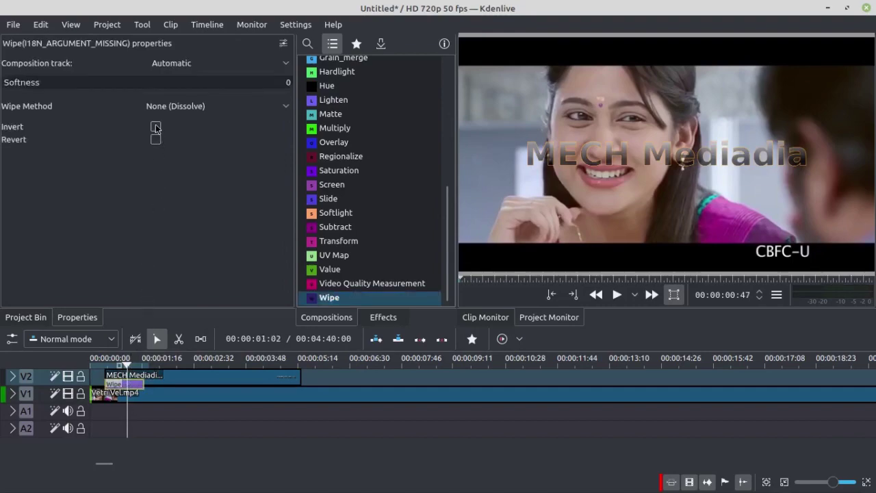
left_click(156, 126)
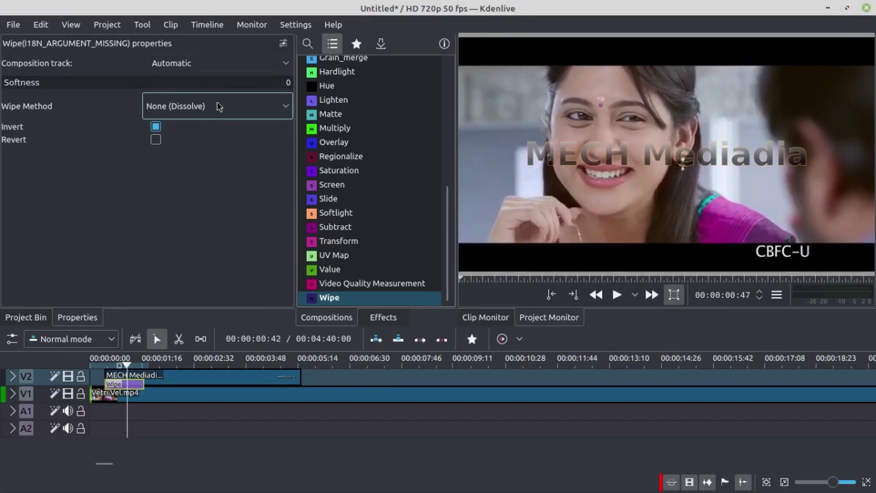
Preview the title's opening dissolve from just before the MECH Mediadia clip.
left_click_drag(126, 368, 98, 366)
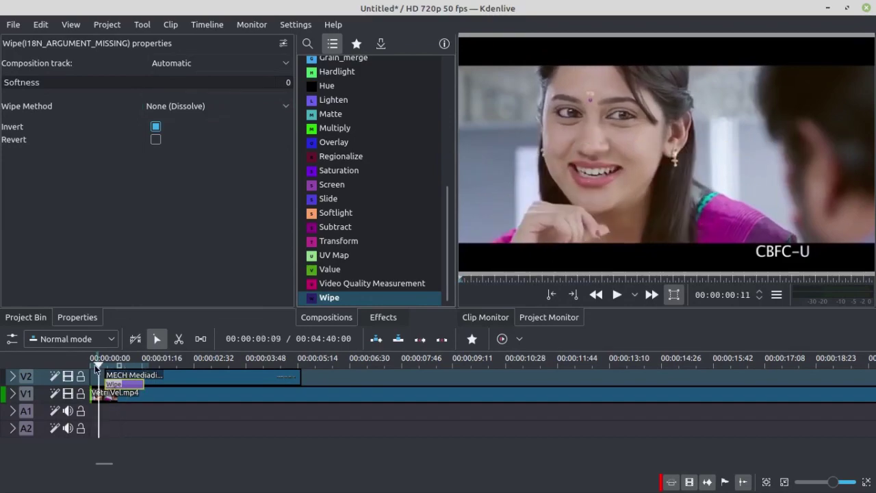
key("space")
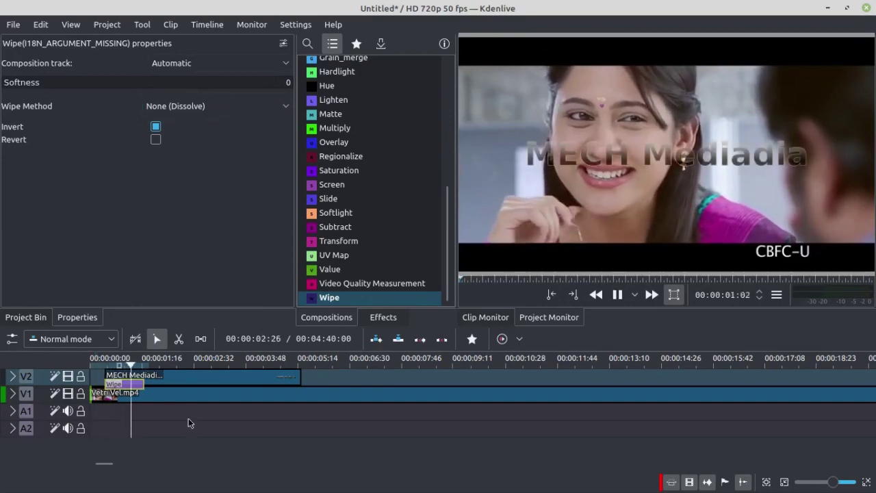
key("space")
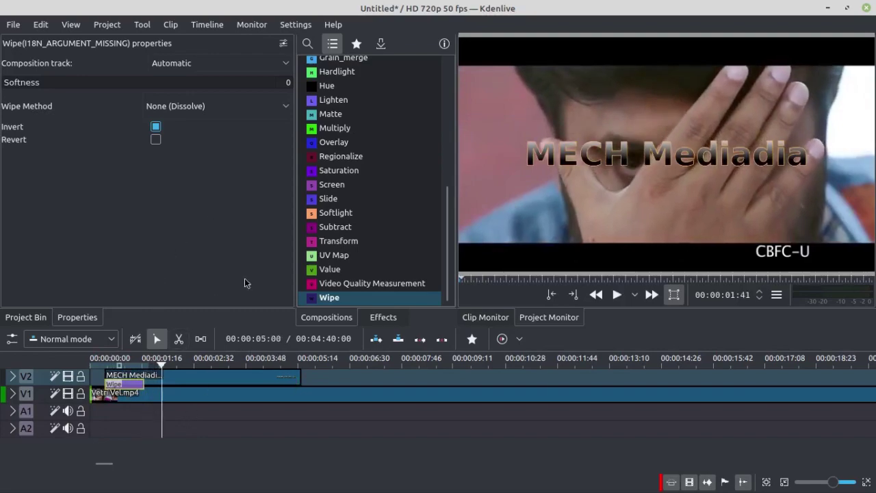
Add a Wipe composition with Revert enabled at the end of the MECH Mediadia clip and preview the closing dissolve.
left_click_drag(329, 297, 280, 382)
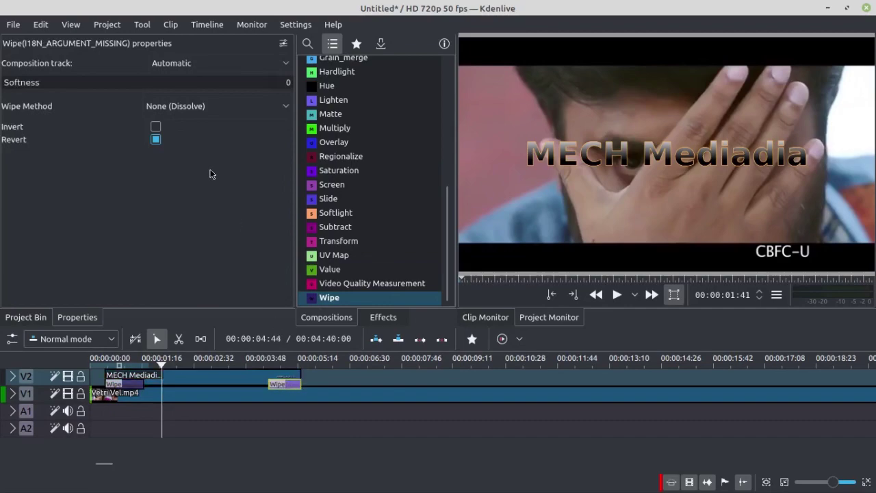
left_click(267, 364)
key("space")
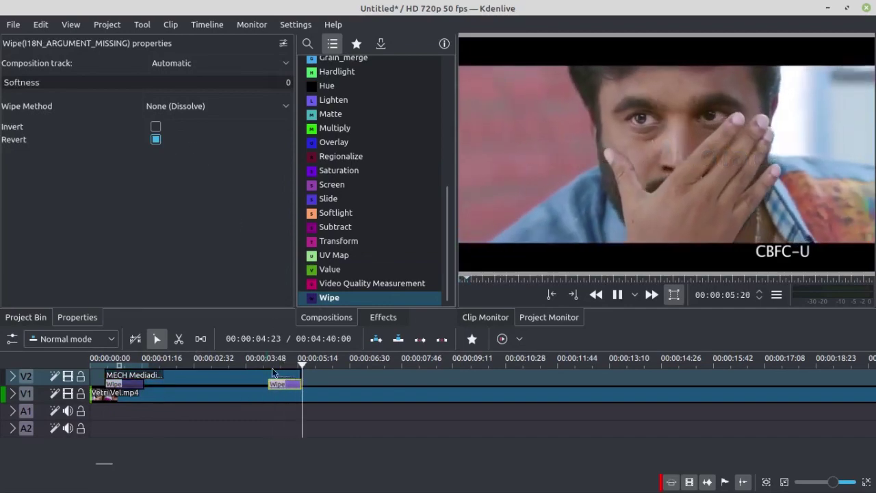
key("space")
left_click(264, 363)
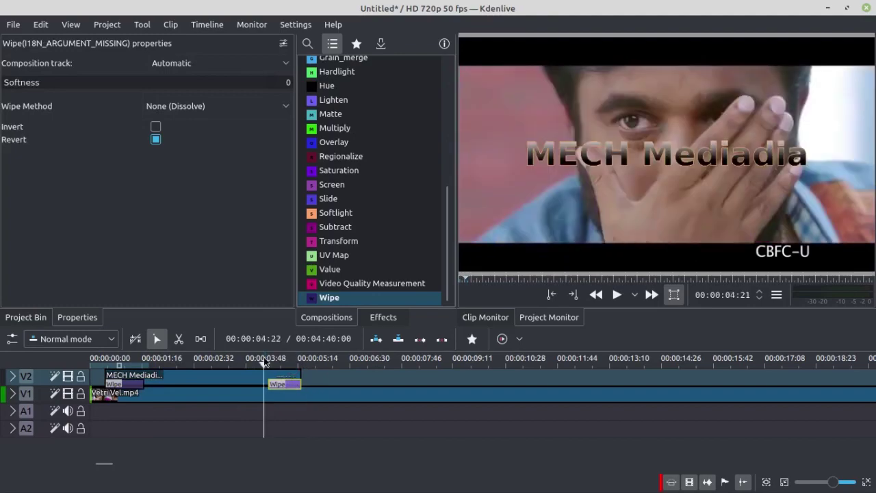
Create a new title clip with the text "Desigings".
left_click(26, 317)
left_click(104, 24)
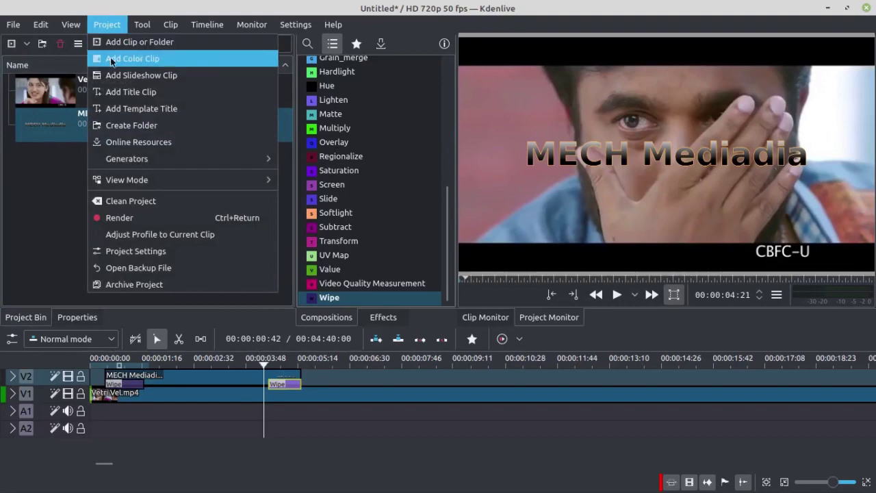
left_click(113, 90)
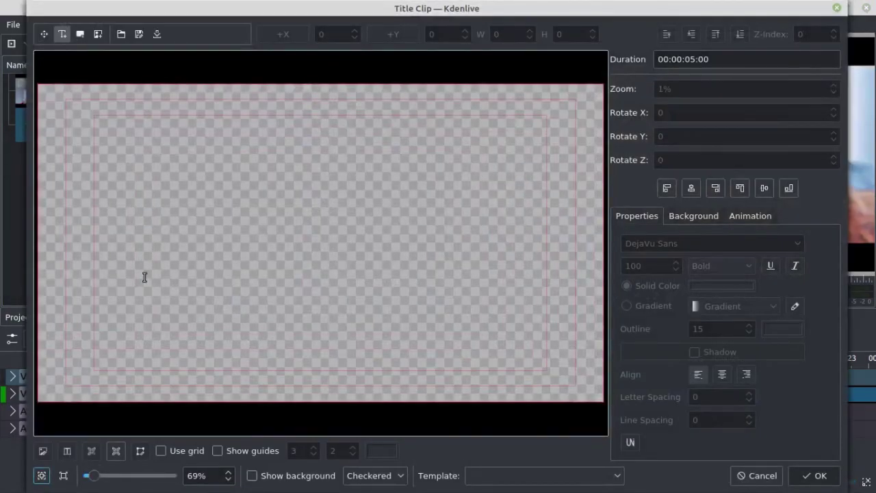
left_click(151, 262)
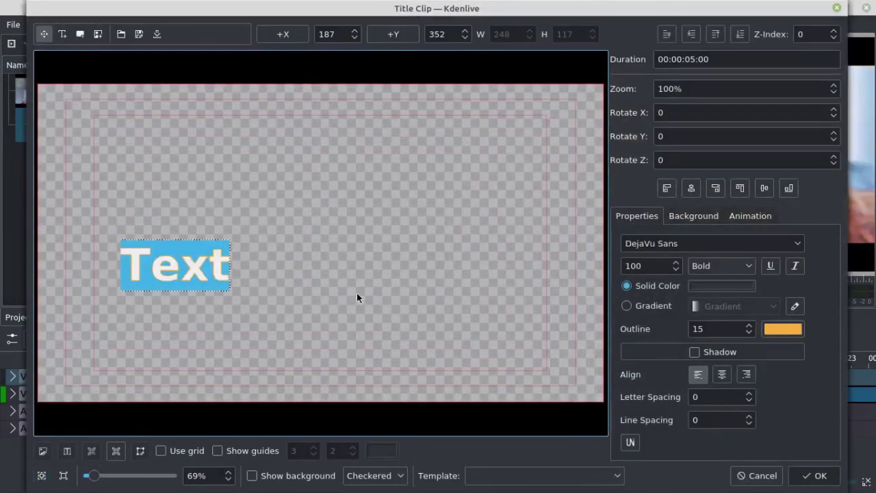
type("De")
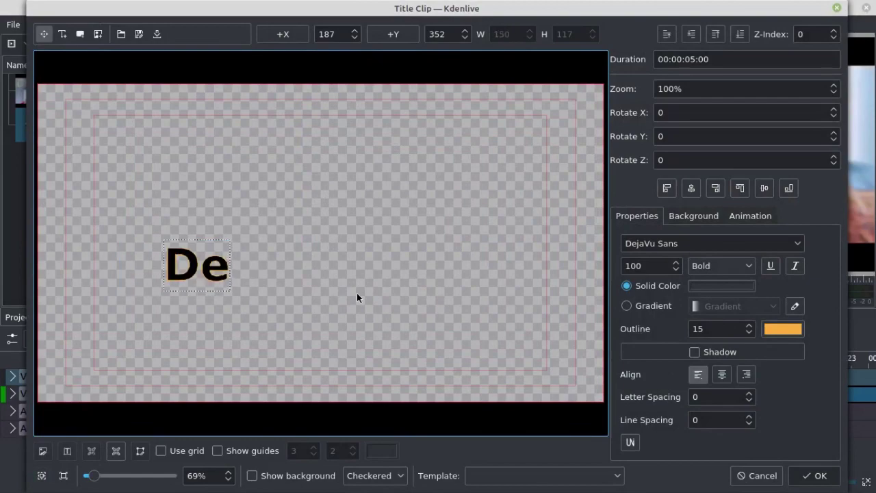
type("sigings")
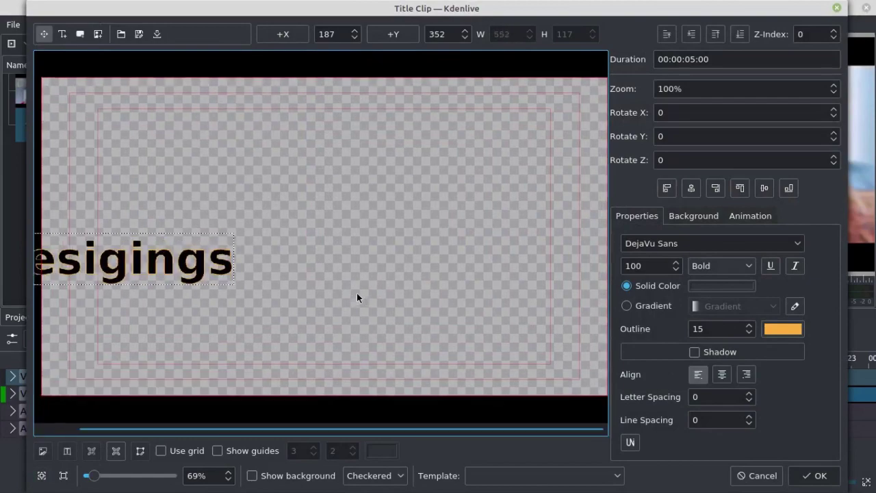
Centre the Desigings text horizontally, align it to the bottom safe margin of the frame, and add the title clip to the project.
left_click(192, 209)
left_click(185, 270)
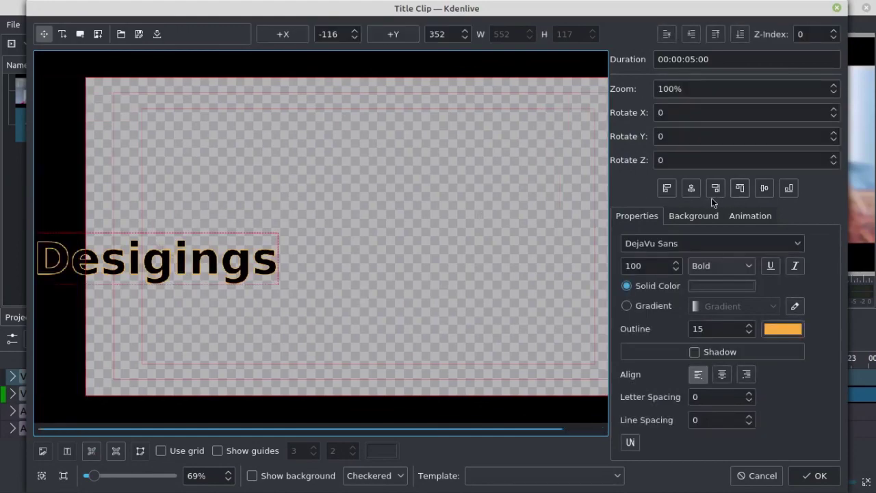
left_click(691, 188)
left_click(764, 188)
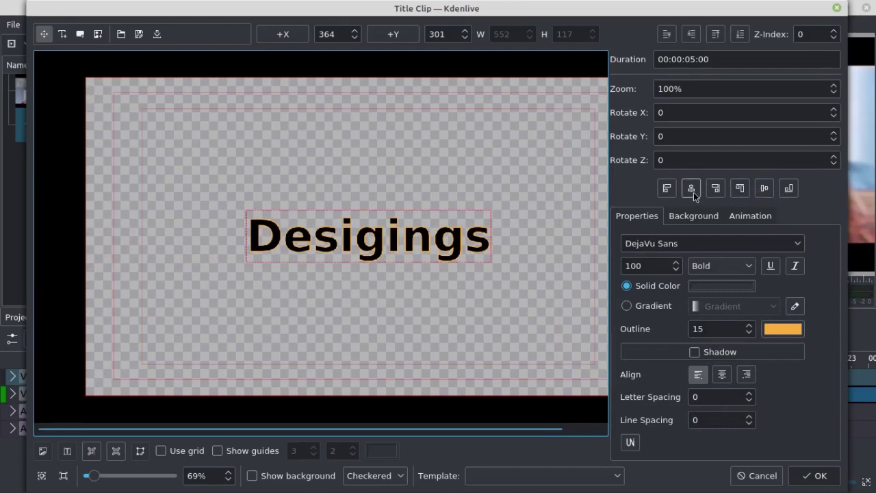
left_click(786, 190)
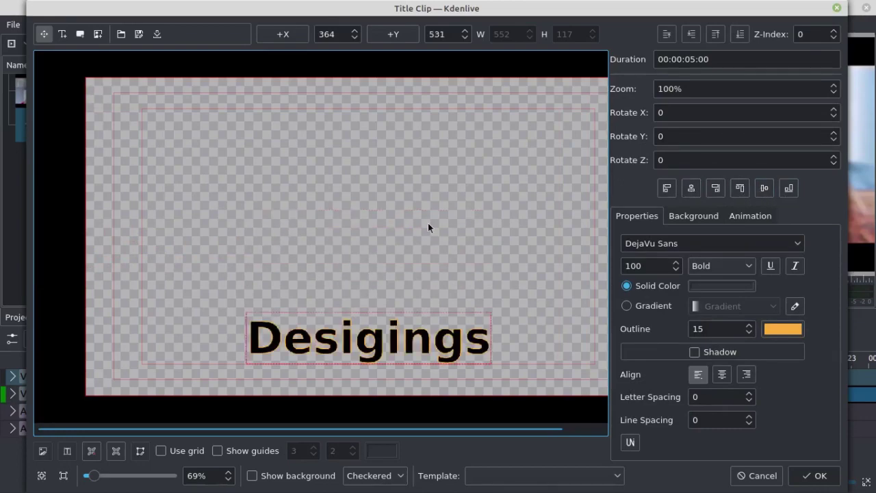
left_click(323, 232)
scroll(325, 231, "right", 2)
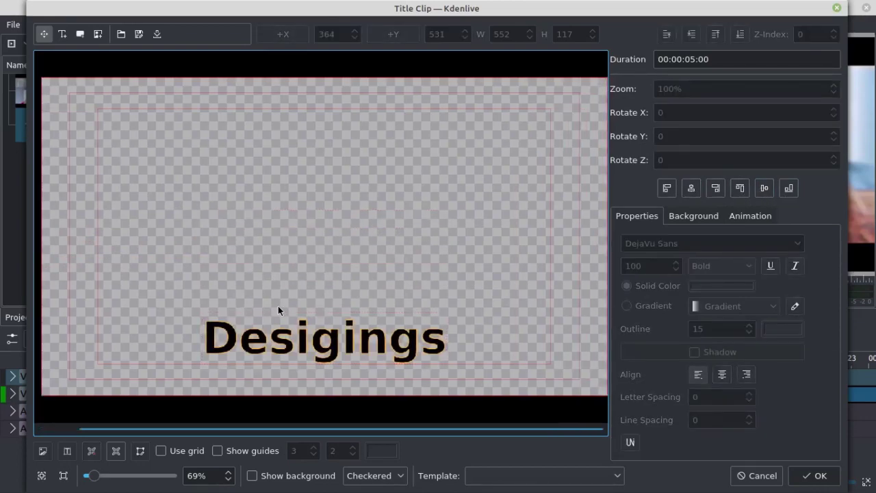
left_click(804, 475)
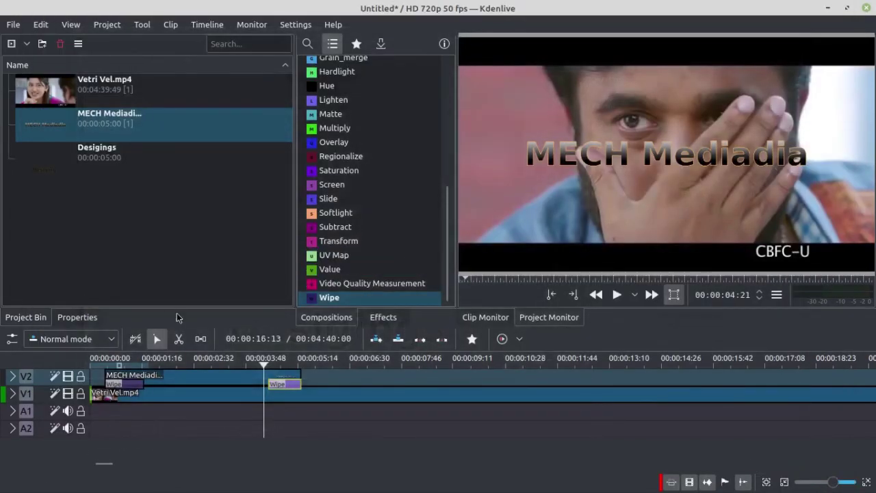
left_click(66, 113)
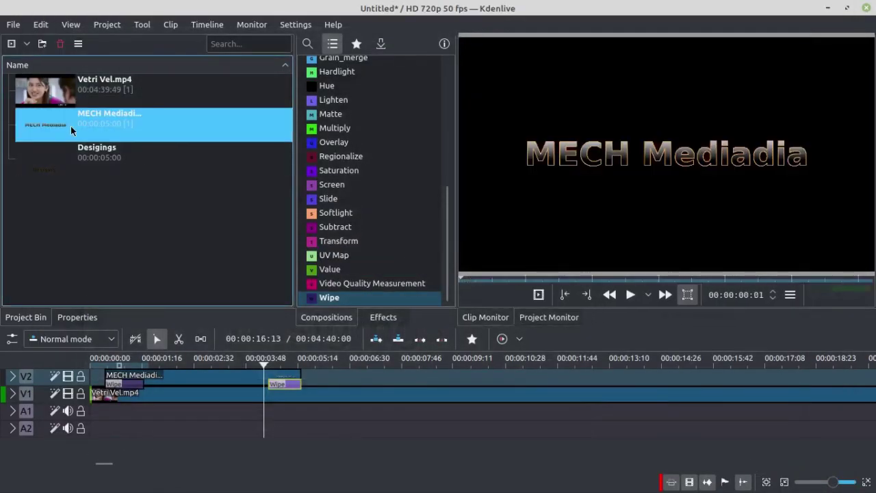
double_click(70, 123)
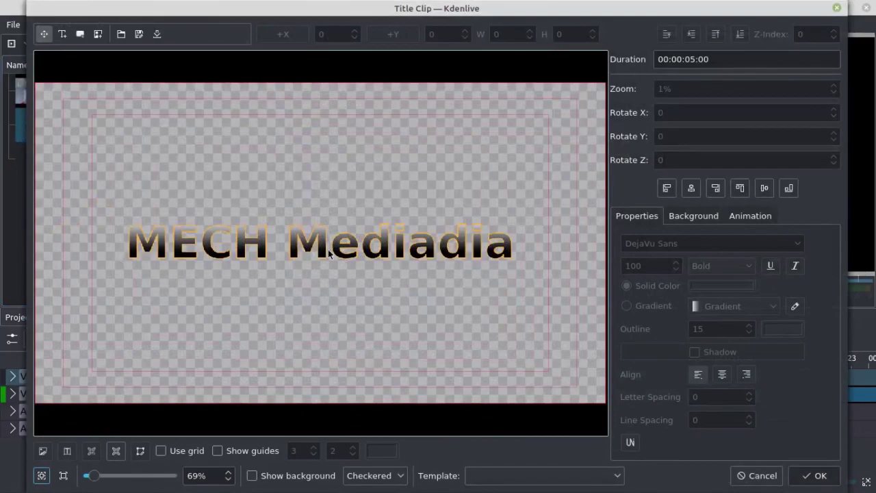
left_click(836, 8)
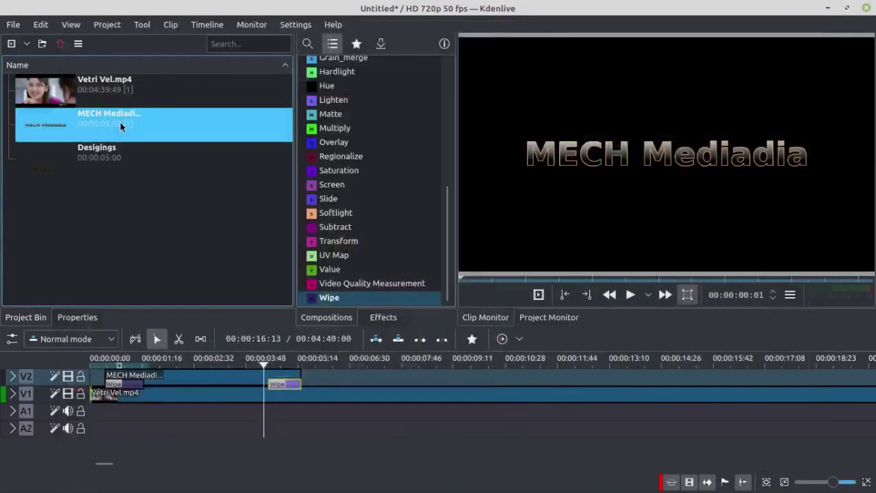
Edit the MECH Mediadia title clip so its text is aligned to the bottom safe margin of the frame, and save the change.
double_click(54, 117)
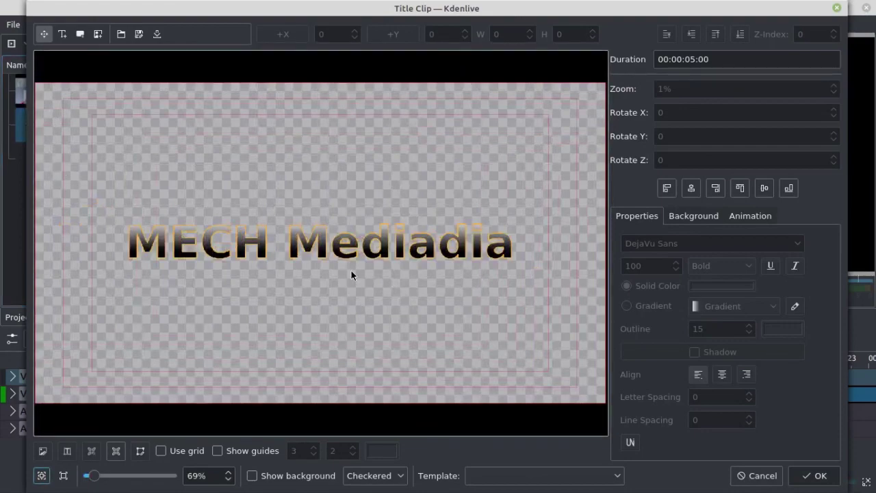
left_click(321, 245)
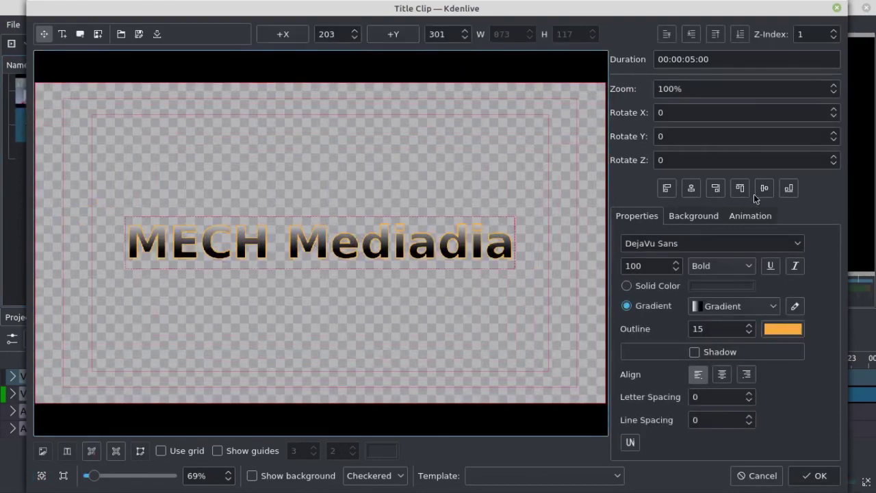
left_click(785, 194)
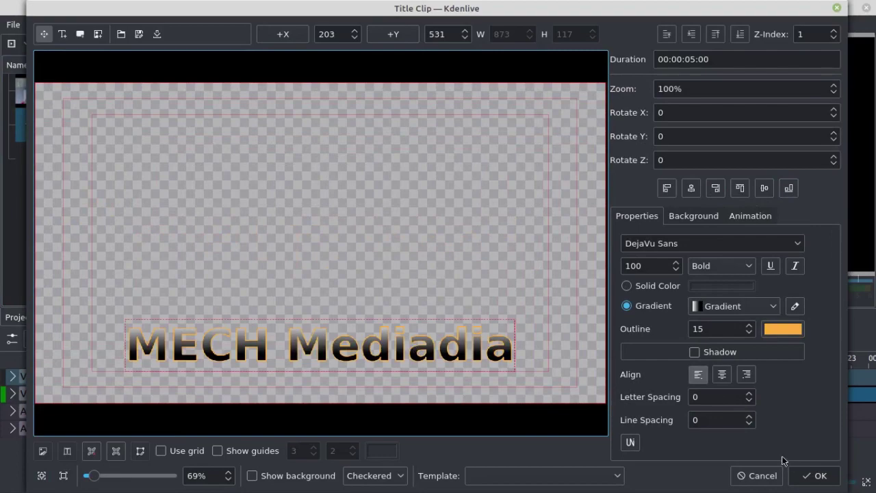
left_click(815, 475)
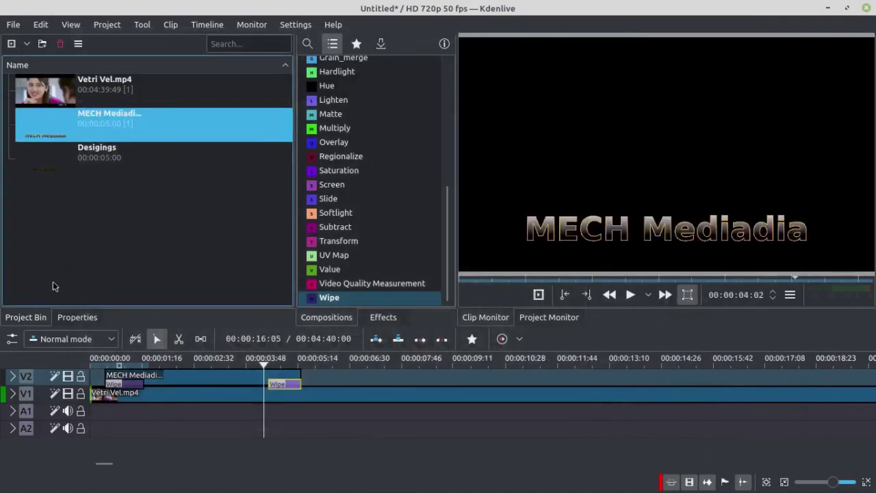
Place the Desigings title clip on track V2 directly after the MECH Mediadia clip.
left_click(48, 164)
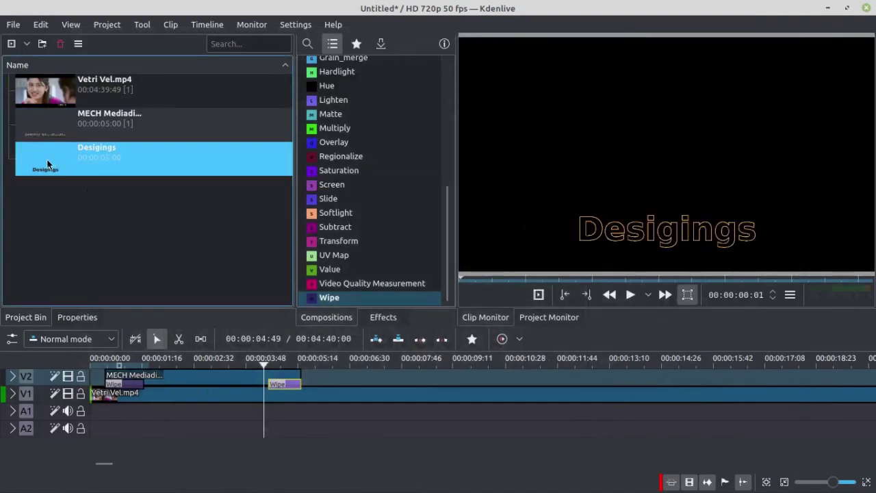
left_click_drag(48, 164, 349, 382)
left_click_drag(383, 376, 320, 376)
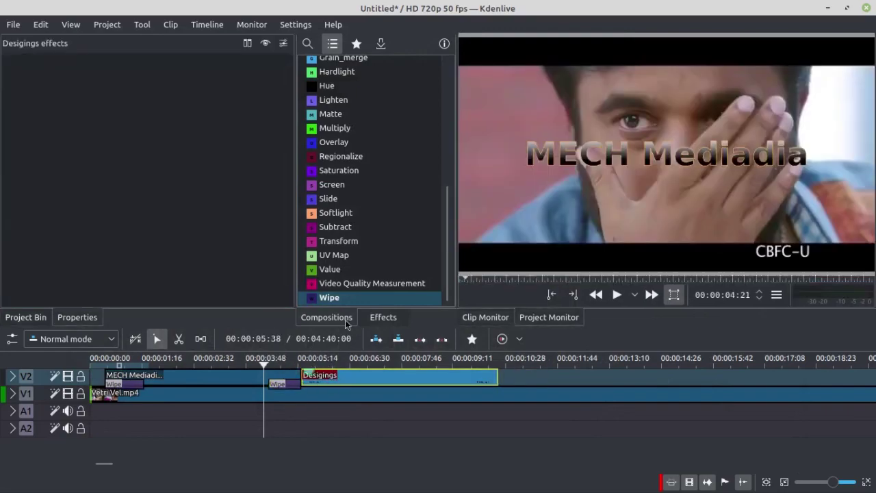
Add Wipe compositions at the start and end of the Desigings clip, with Invert for the opening one and Revert for the closing one.
left_click_drag(329, 297, 307, 376)
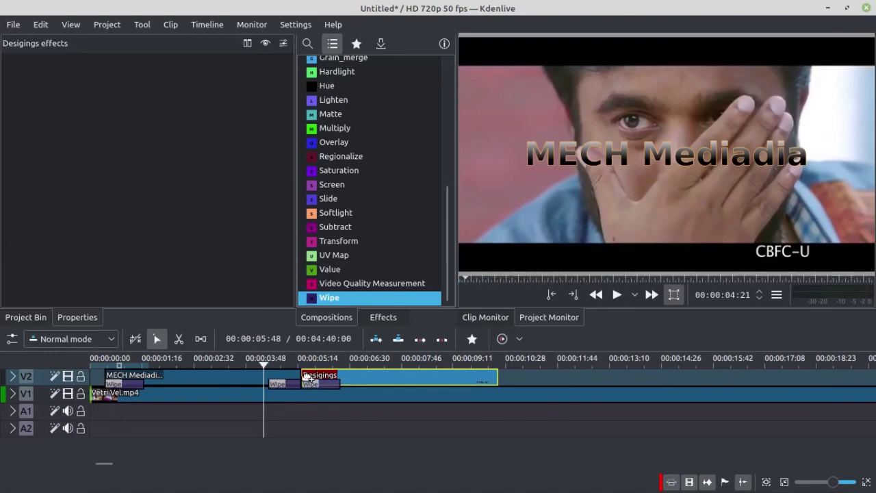
left_click_drag(327, 301, 464, 384)
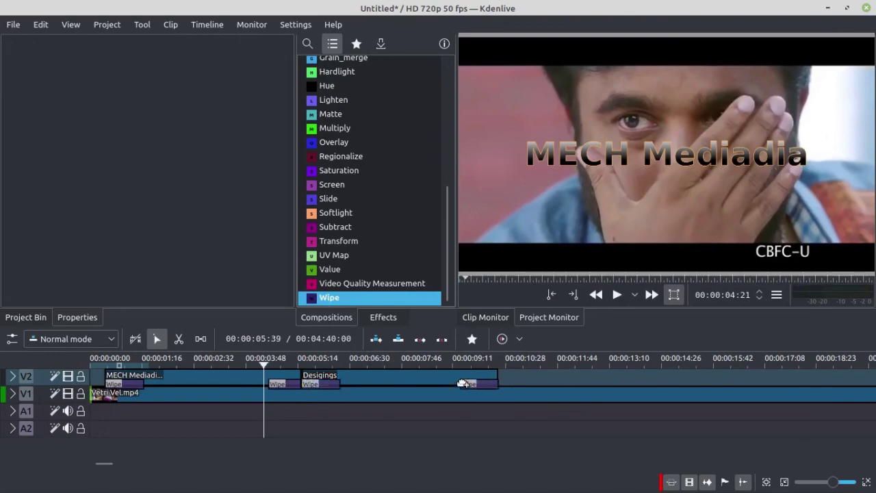
left_click(318, 384)
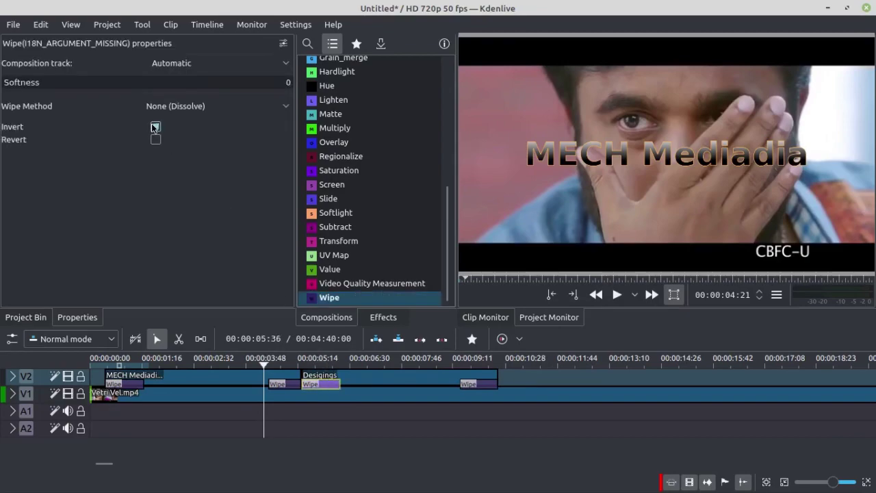
left_click(477, 384)
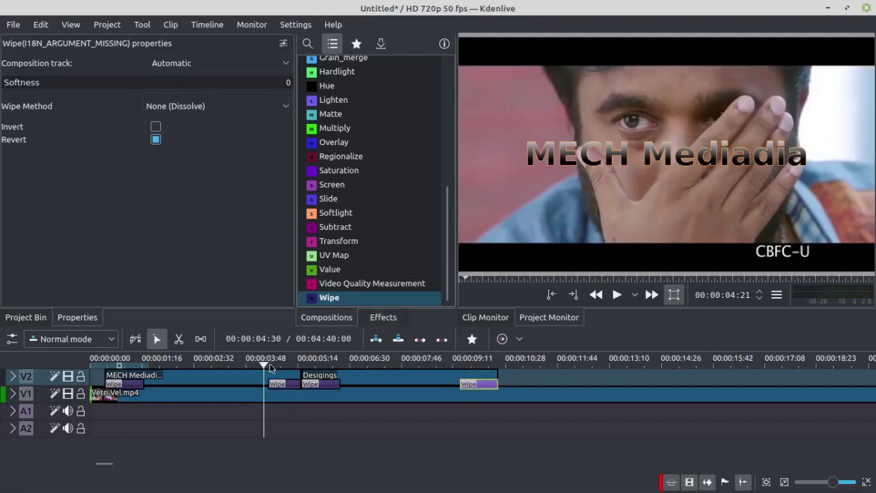
Play the timeline from the start through the end of the Desigings clip to review both titles and their Wipe dissolves.
mouse_move(137, 362)
left_mouse_down()
mouse_move(98, 362)
mouse_move(88, 375)
left_mouse_up()
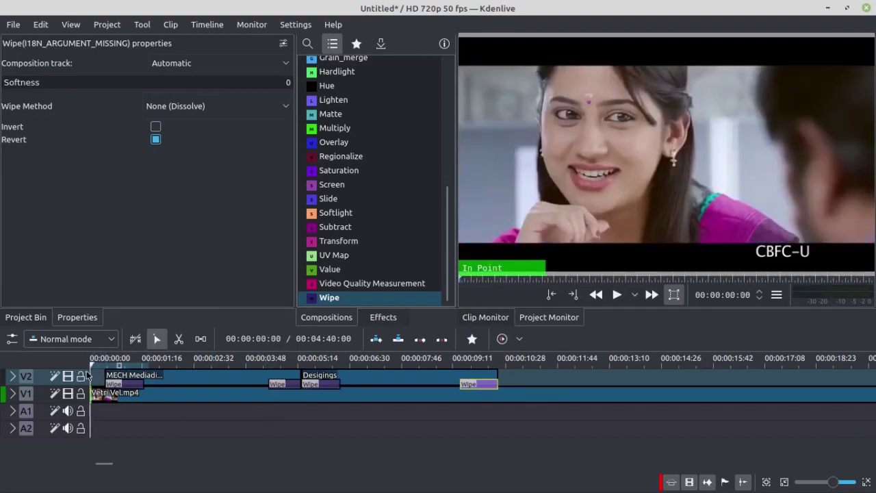
key("space")
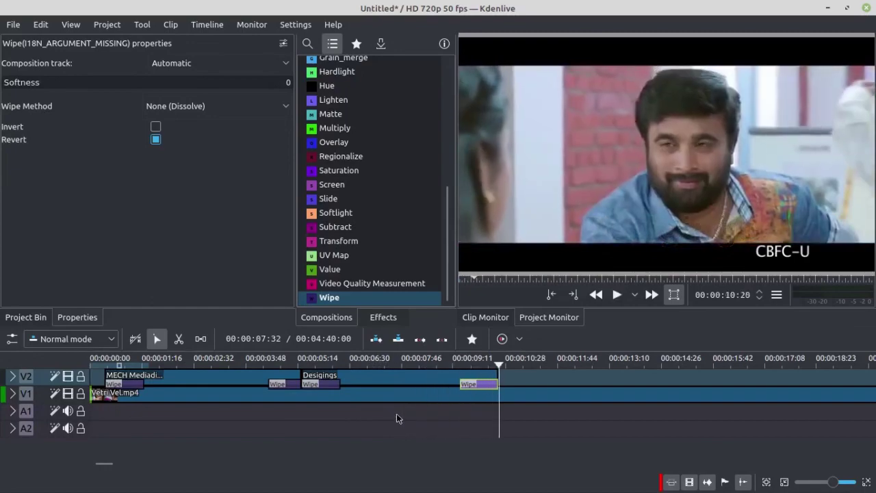
key("space")
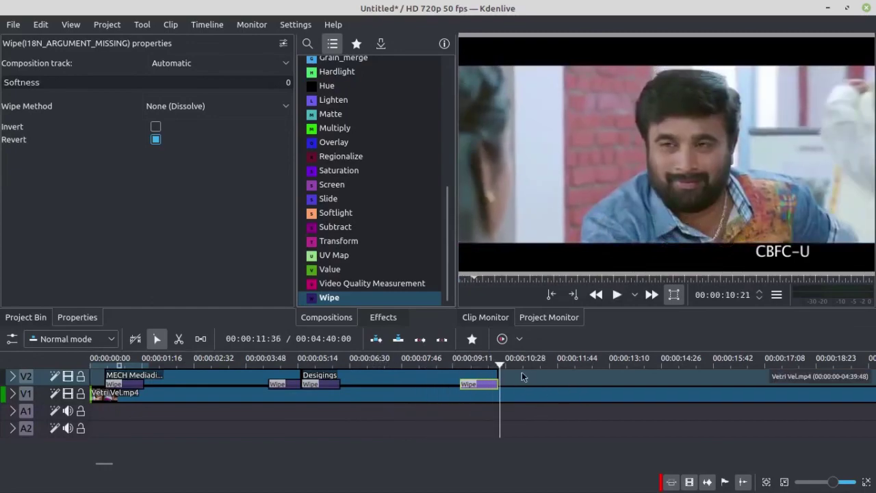
Cut the Vetri Vel.mp4 clip on track V1 at the end of the Desigings clip and delete the part after the cut.
left_click(179, 338)
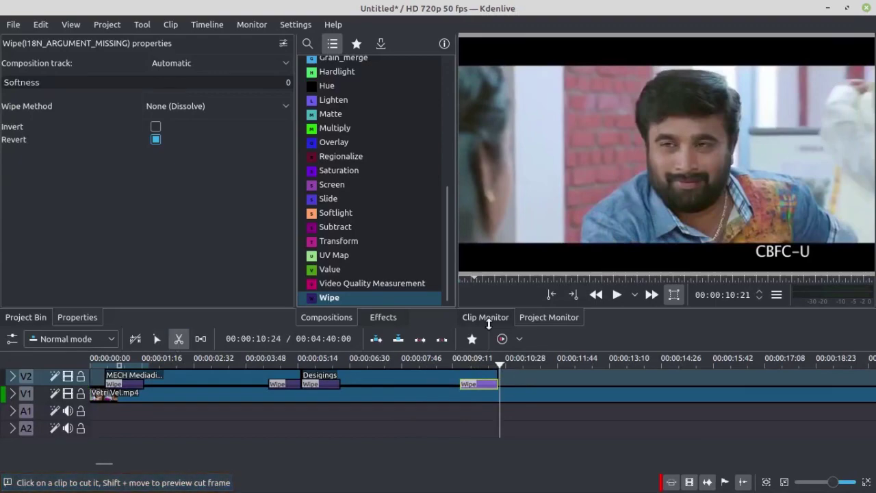
left_click(501, 389)
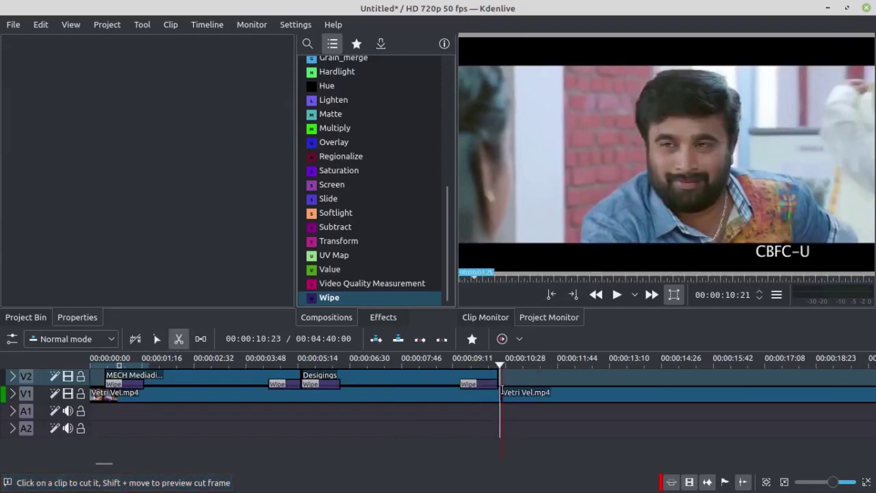
left_click(157, 338)
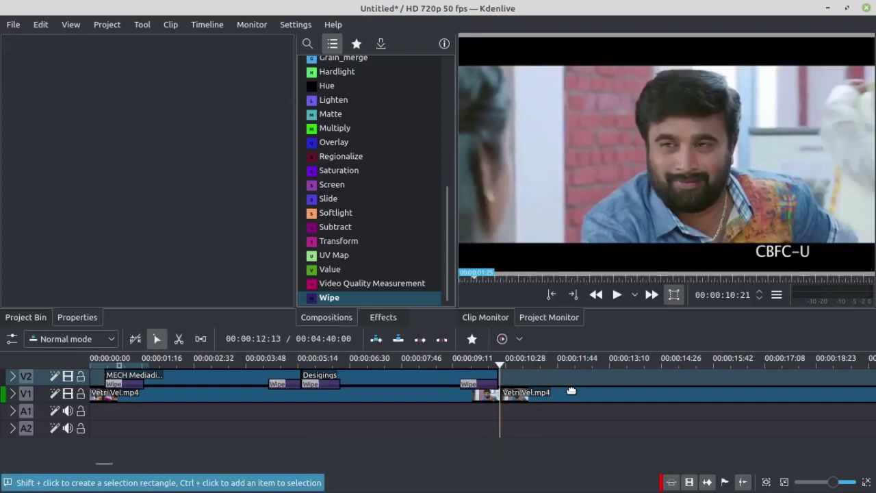
left_click(571, 392)
key("Delete")
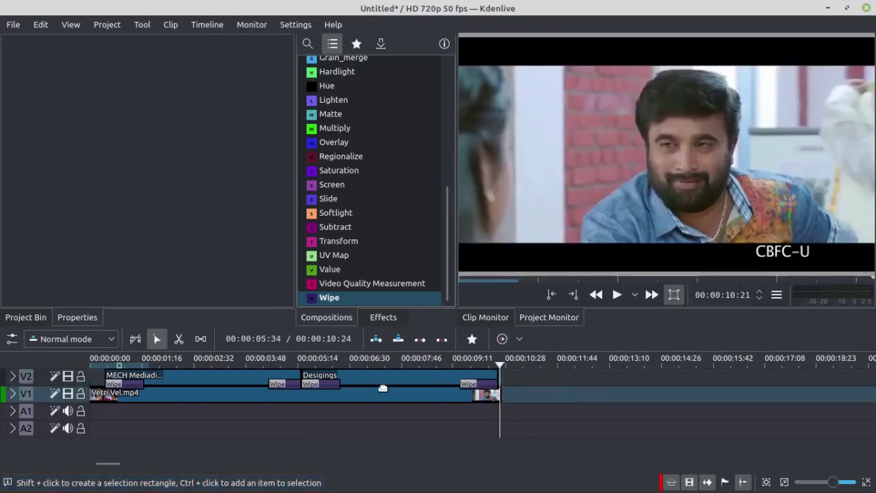
Play the trimmed project from the beginning to check the final sequence.
left_click_drag(499, 368, 94, 362)
key("space")
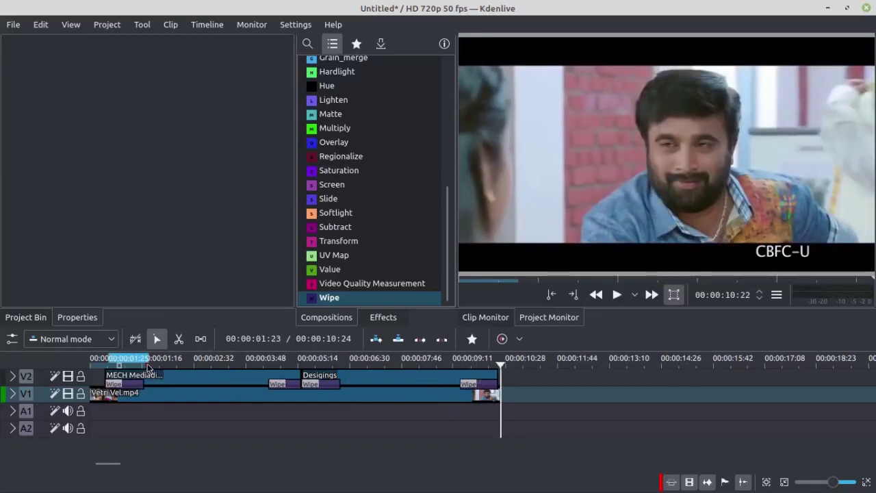
Open the project's rendering settings, enlarge the dialog to show more formats, and raise the quality to maximum.
left_click(108, 25)
left_click(120, 227)
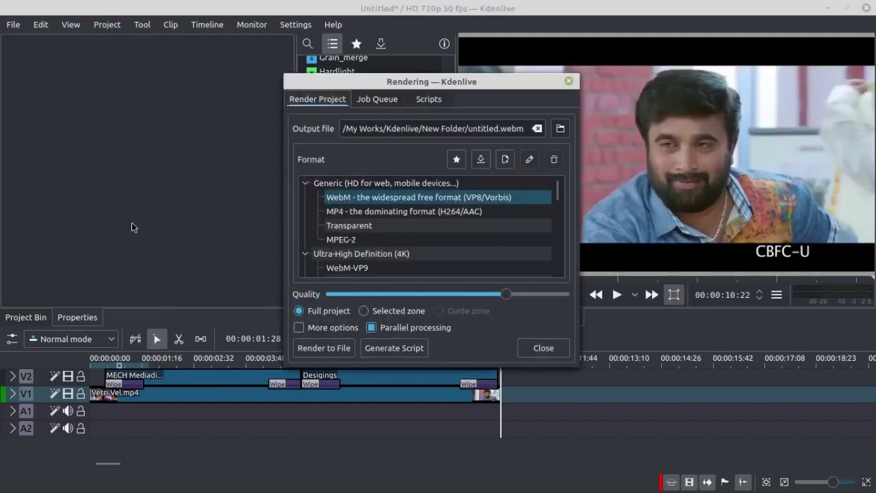
left_click_drag(466, 87, 366, 37)
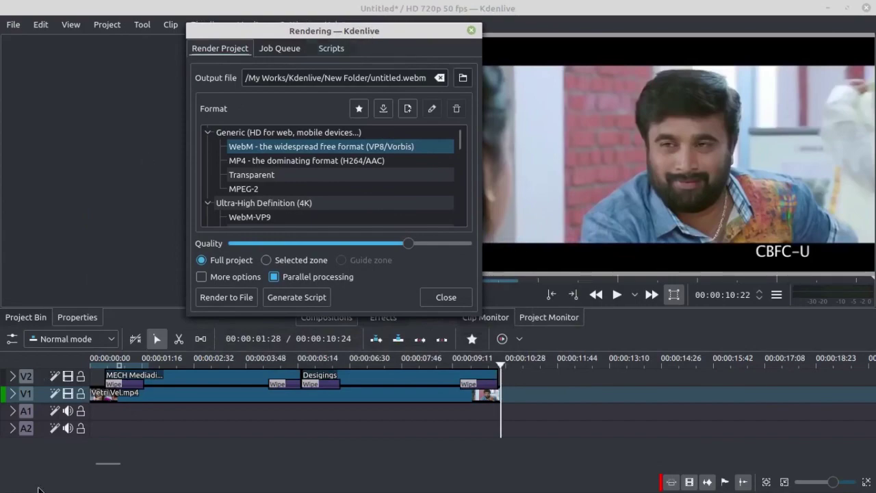
left_click_drag(503, 305, 592, 436)
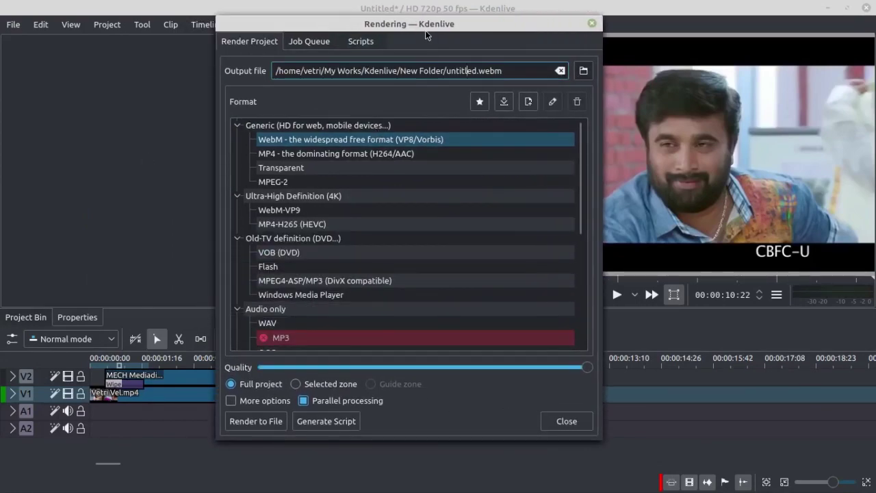
left_click_drag(402, 28, 410, 24)
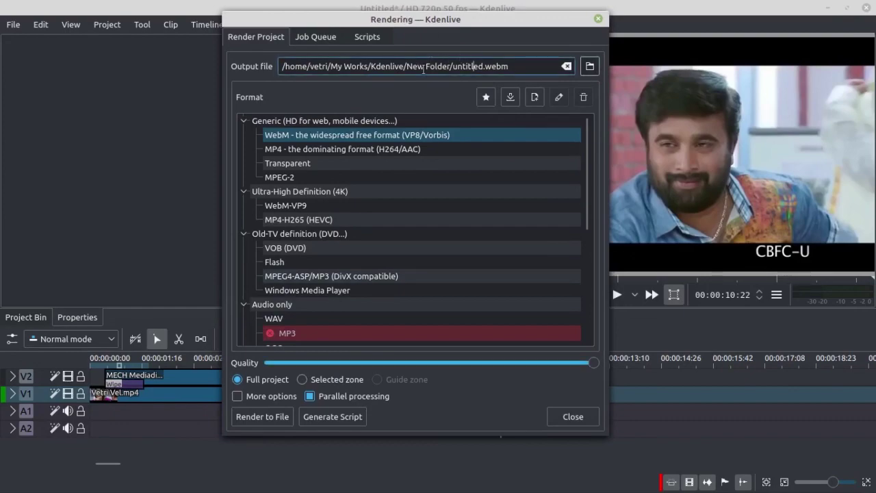
Set the render output file to Project in the Desktop folder.
left_click(589, 66)
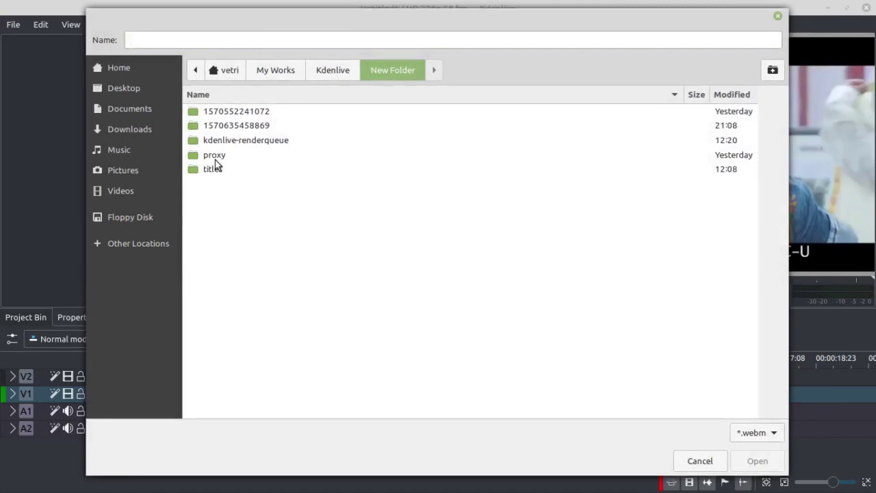
left_click(128, 84)
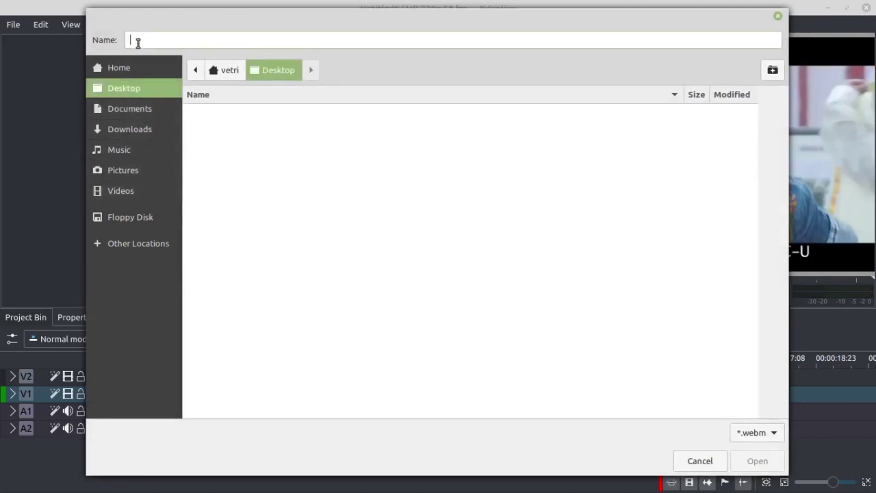
type("Project")
left_click(756, 461)
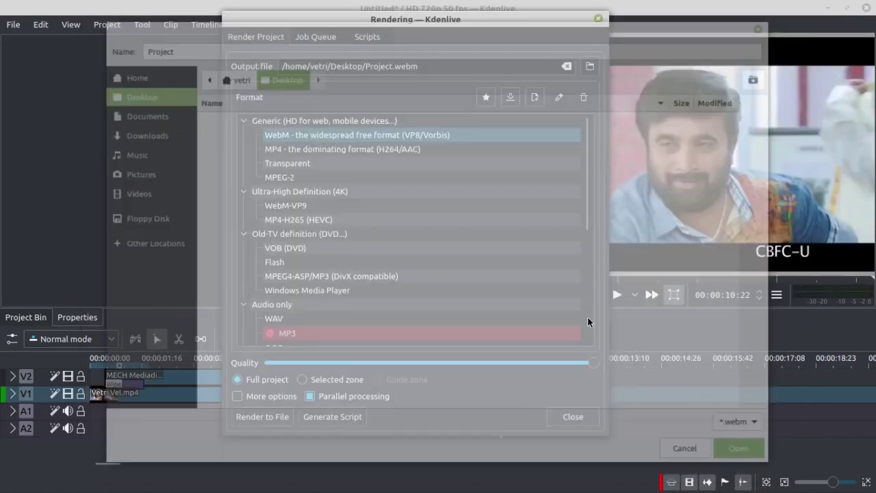
Choose the MP4-H265 (HEVC) render format under Ultra-High Definition (4K) and collapse all the other format groups.
left_click(285, 219)
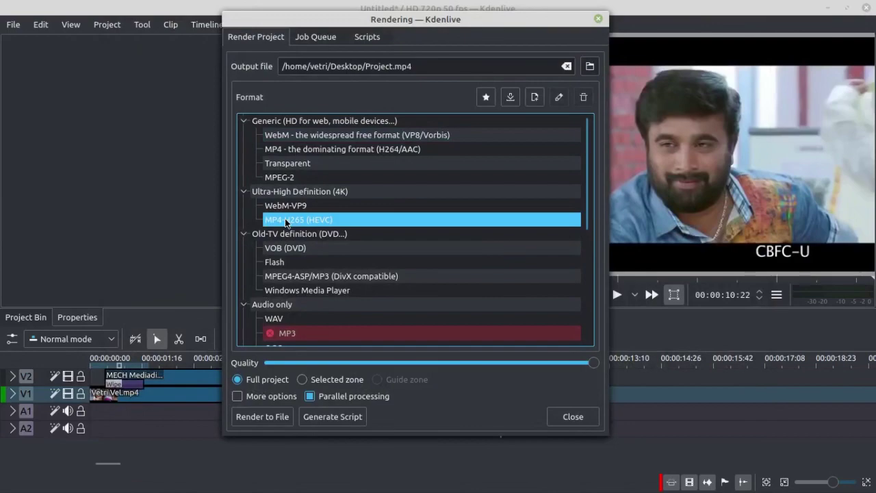
left_click(243, 120)
left_click(243, 179)
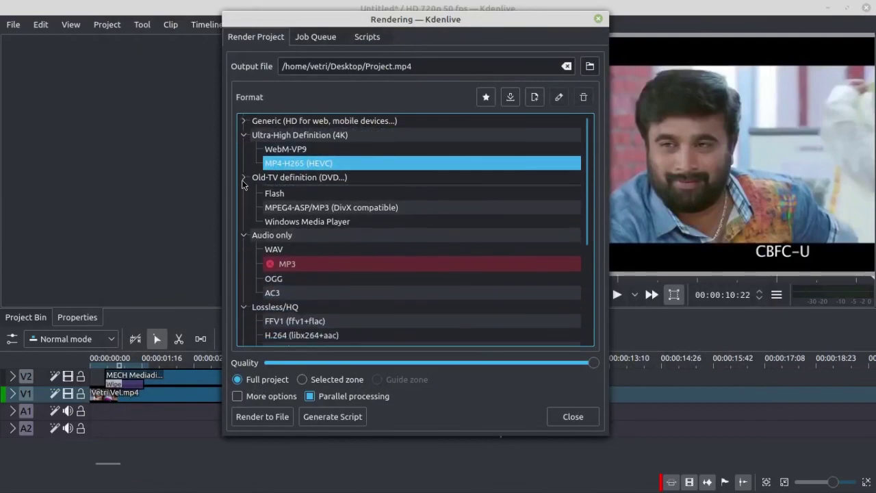
left_click(243, 192)
left_click(244, 206)
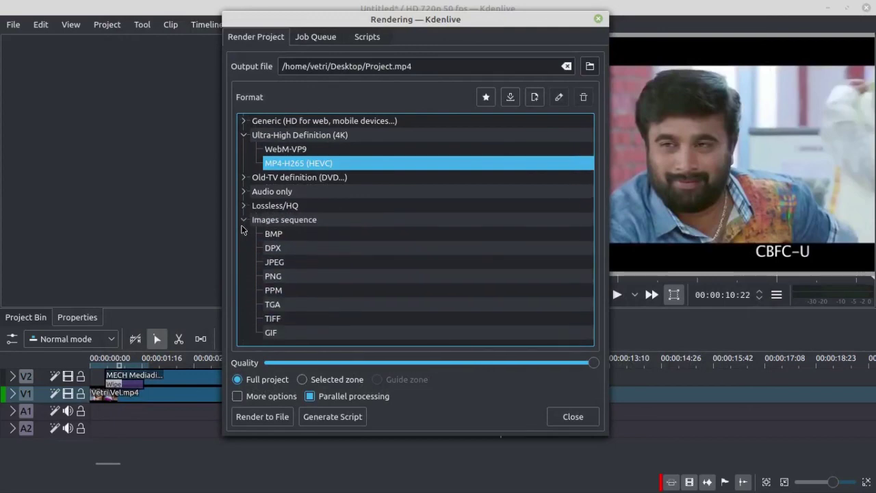
left_click(244, 220)
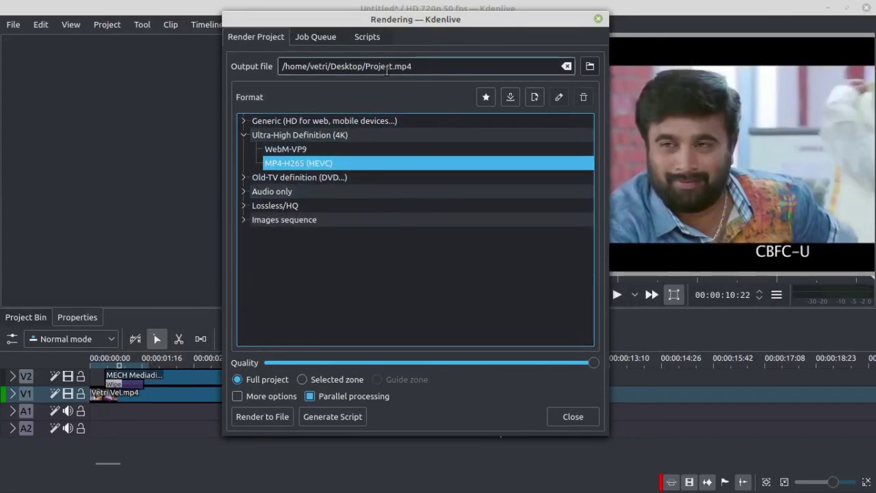
left_click(342, 66)
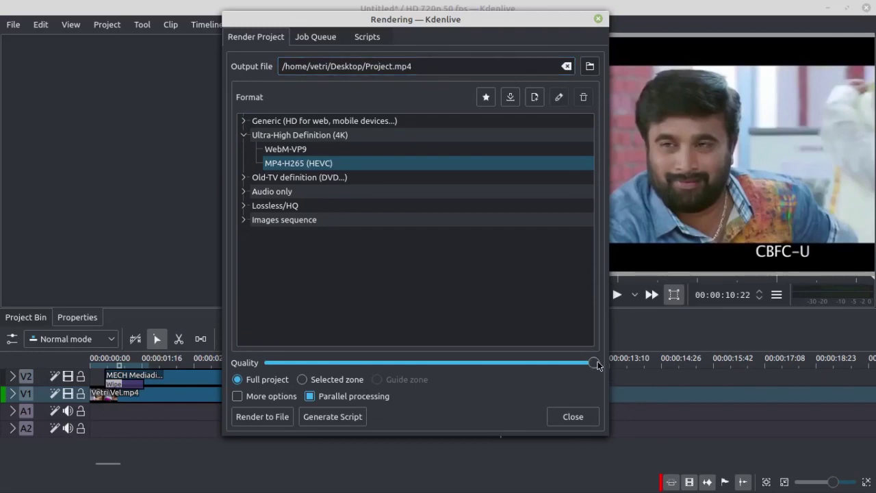
Render the full project to Project.mp4 and close the rendering dialog once the job has finished.
left_click(262, 418)
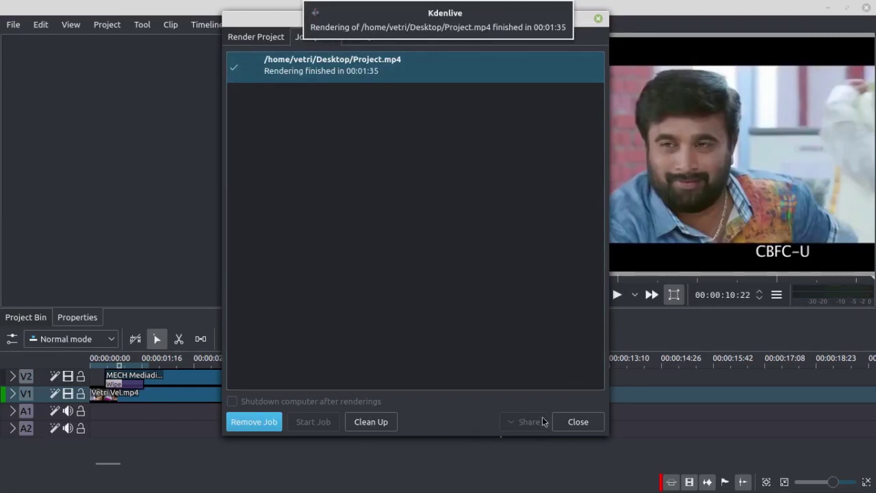
left_click(393, 212)
left_click(577, 422)
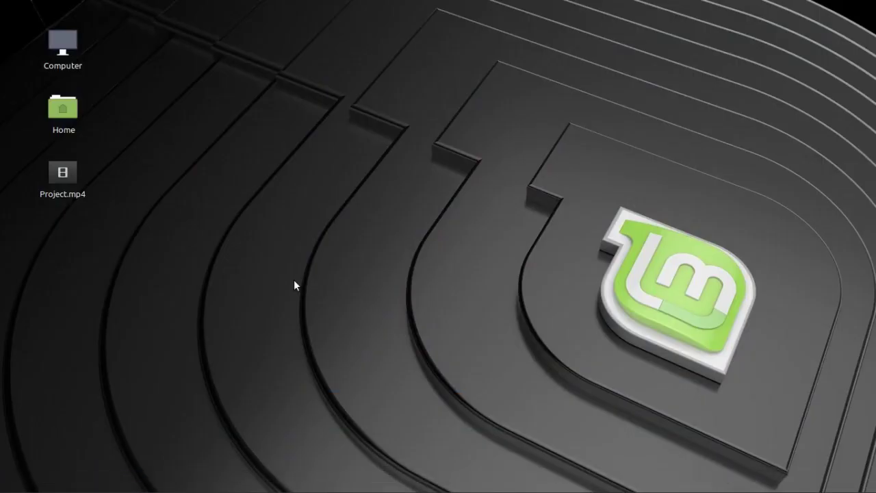
Open the rendered Project.mp4 from the desktop in VLC media player and watch it full screen.
double_click(62, 173)
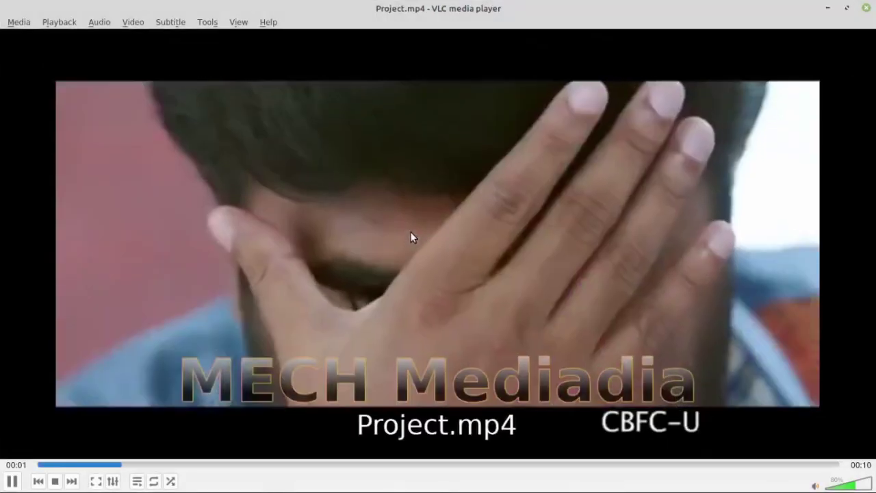
double_click(410, 231)
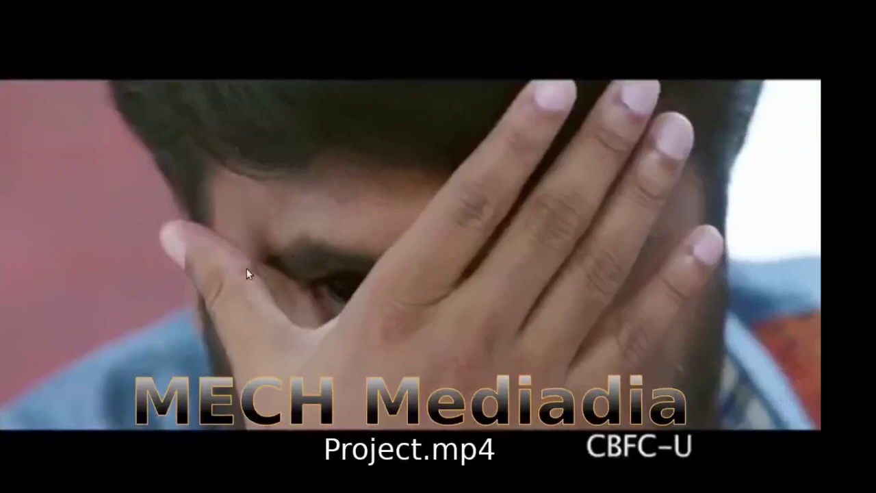